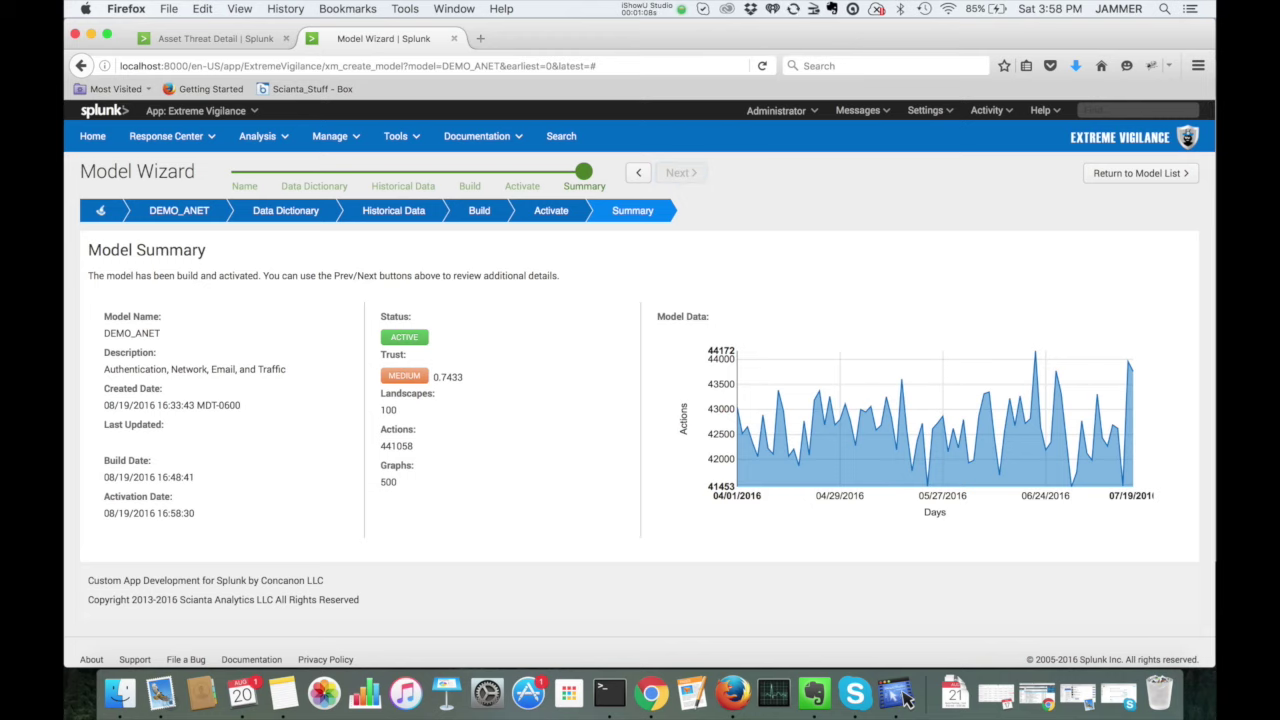
- Open the on-demand Threshold Analysis and choose the DEMO_ANET model
left_click(92, 136)
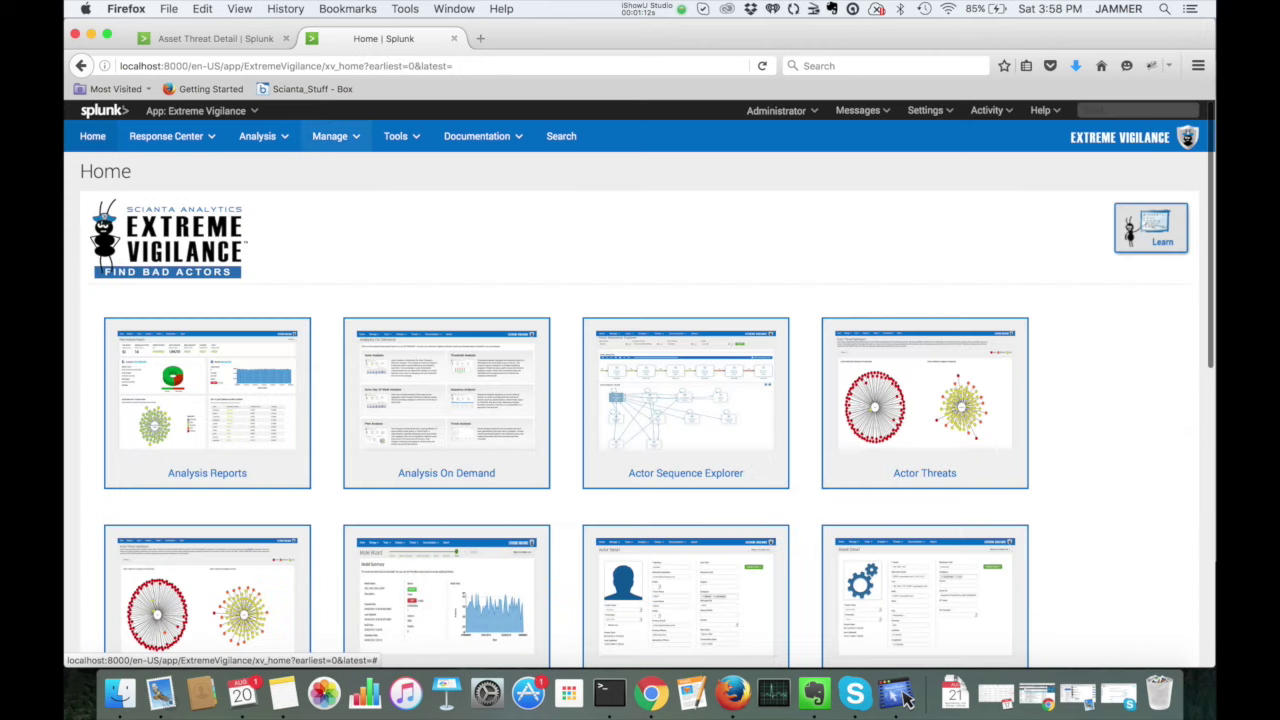
left_click(257, 136)
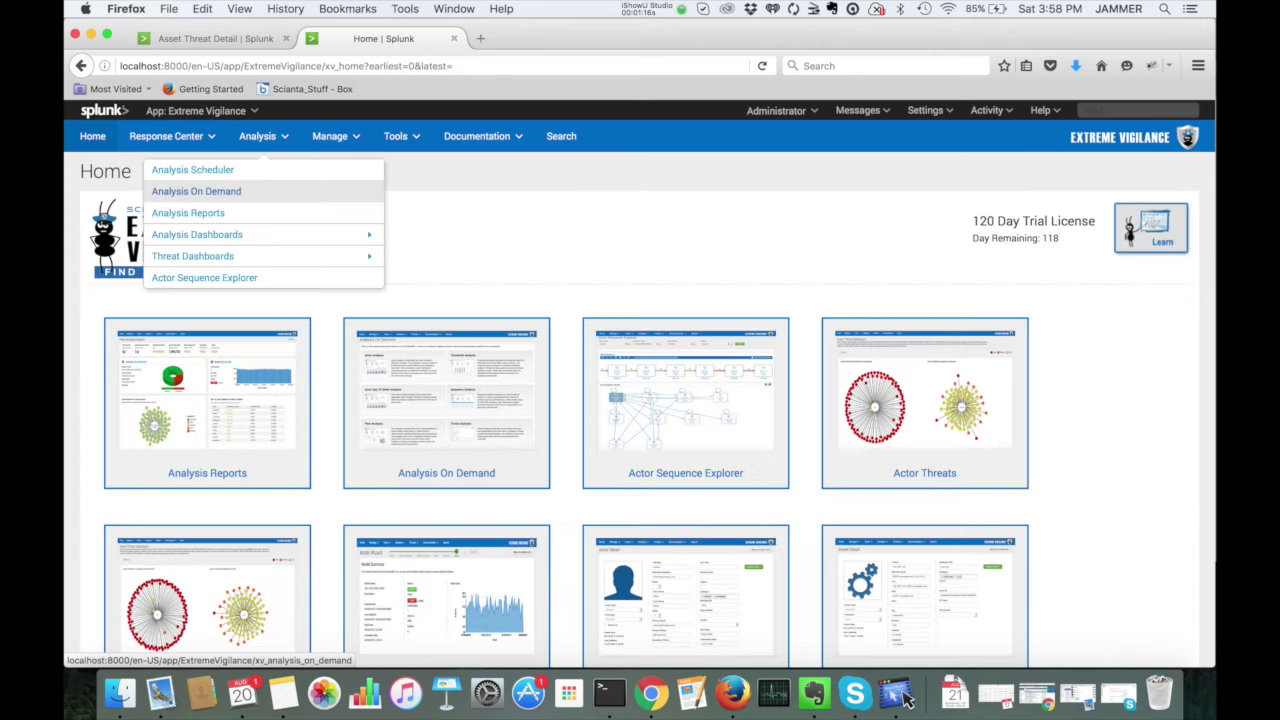
left_click(196, 191)
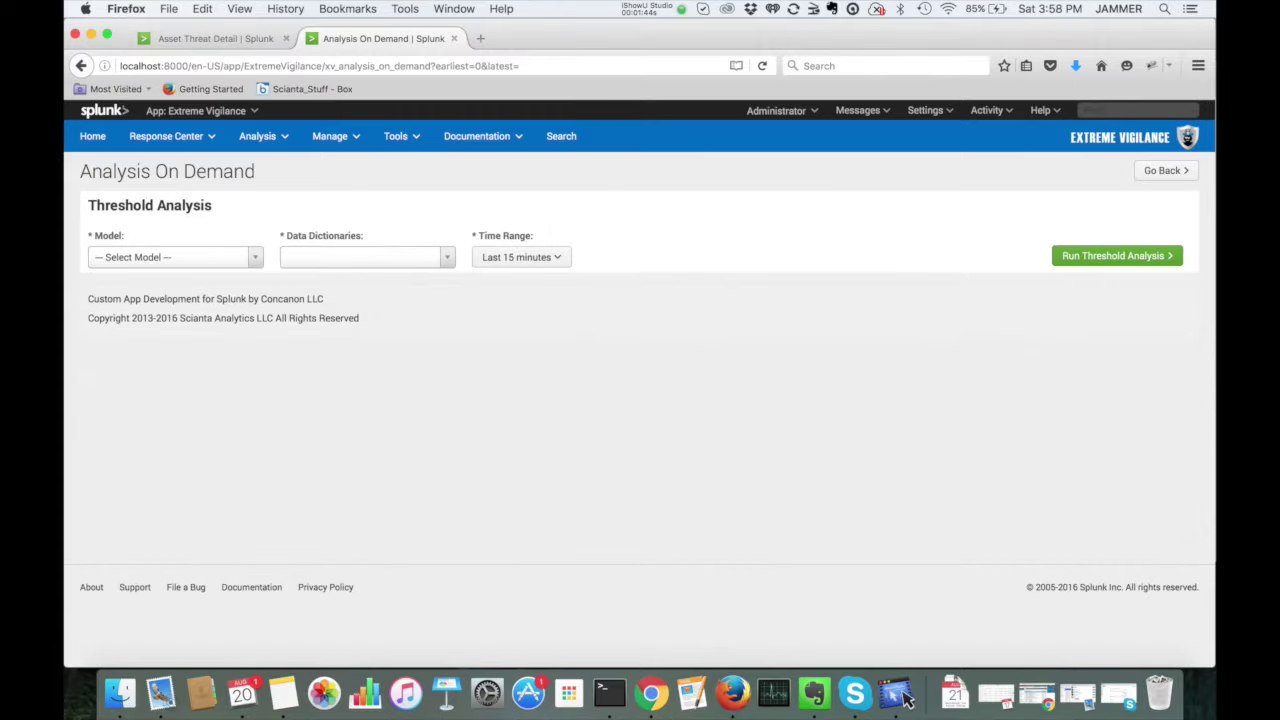
left_click(175, 257)
left_click(124, 341)
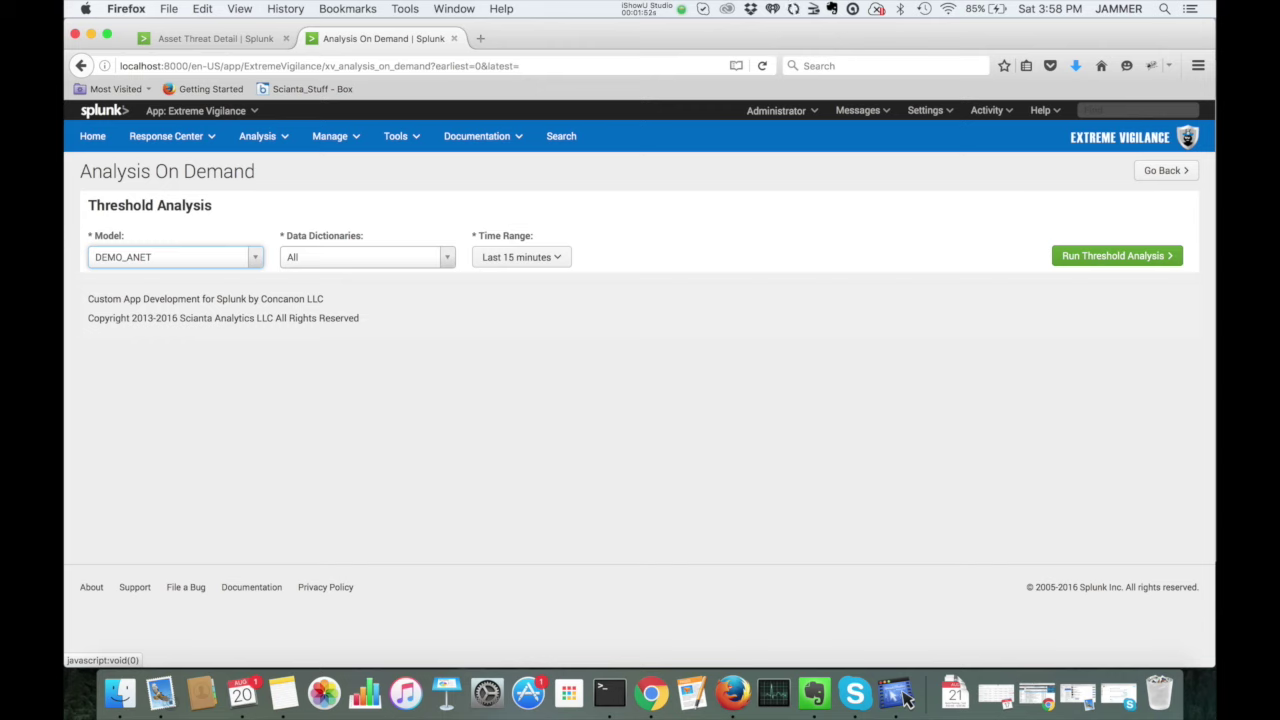
- Set the time range to between 07/20/2016 and 07/20/2016 and run the threshold analysis for all data dictionaries
left_click(521, 257)
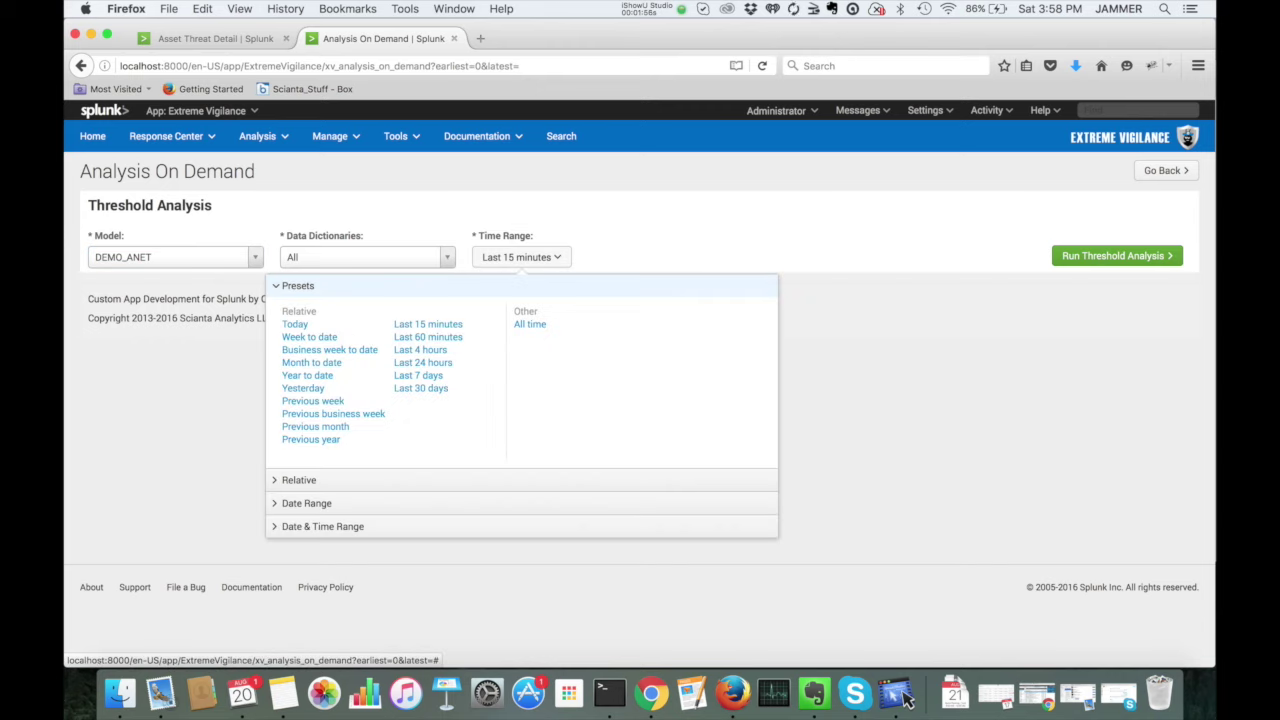
left_click(306, 503)
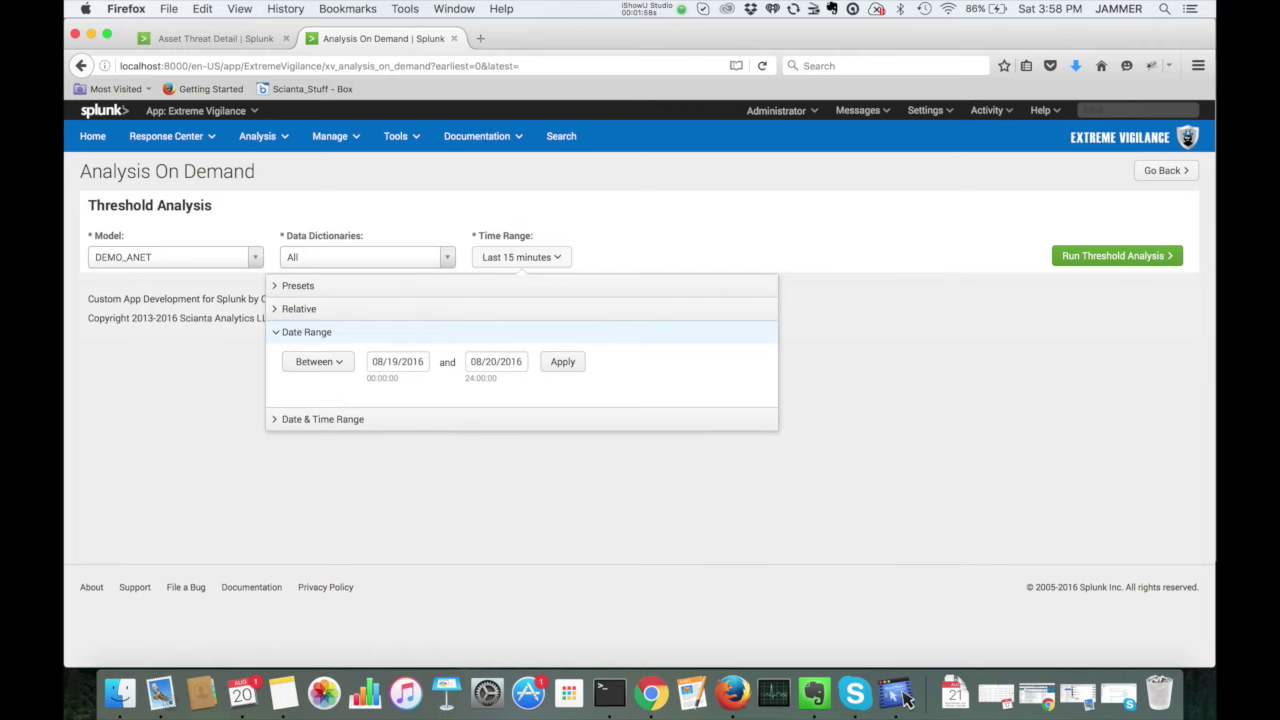
left_click(397, 361)
left_click(381, 387)
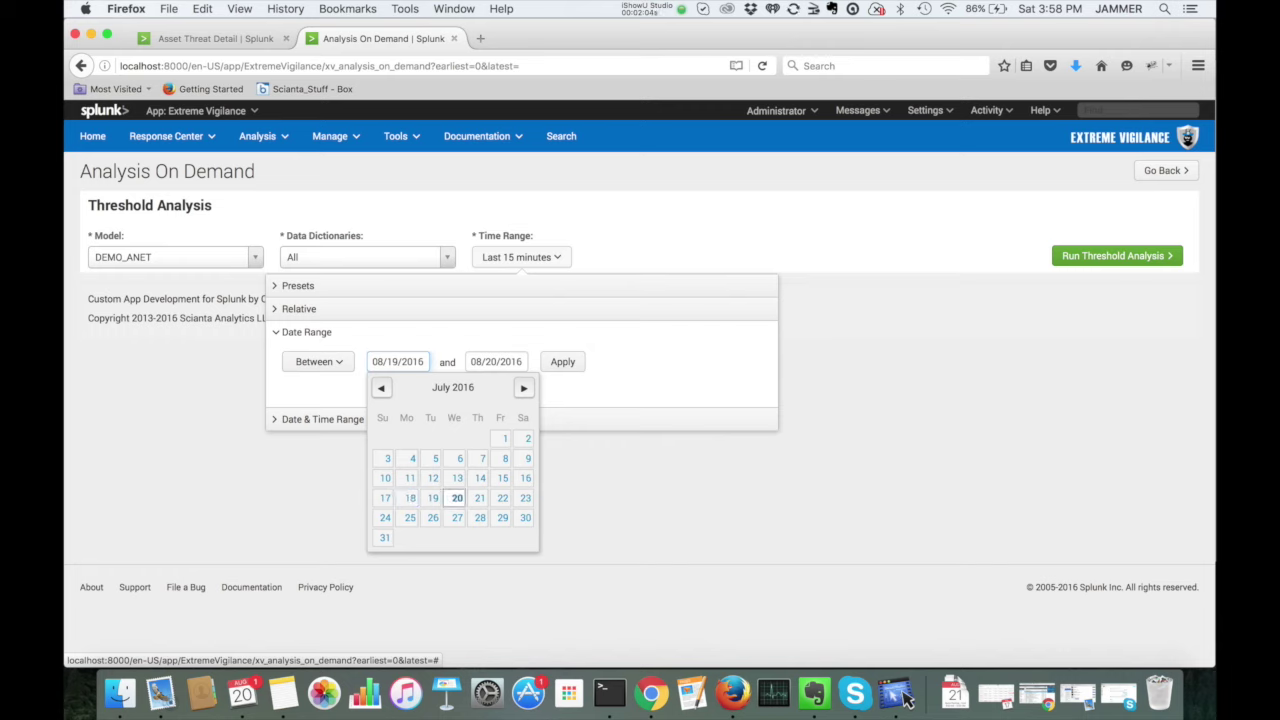
left_click(457, 497)
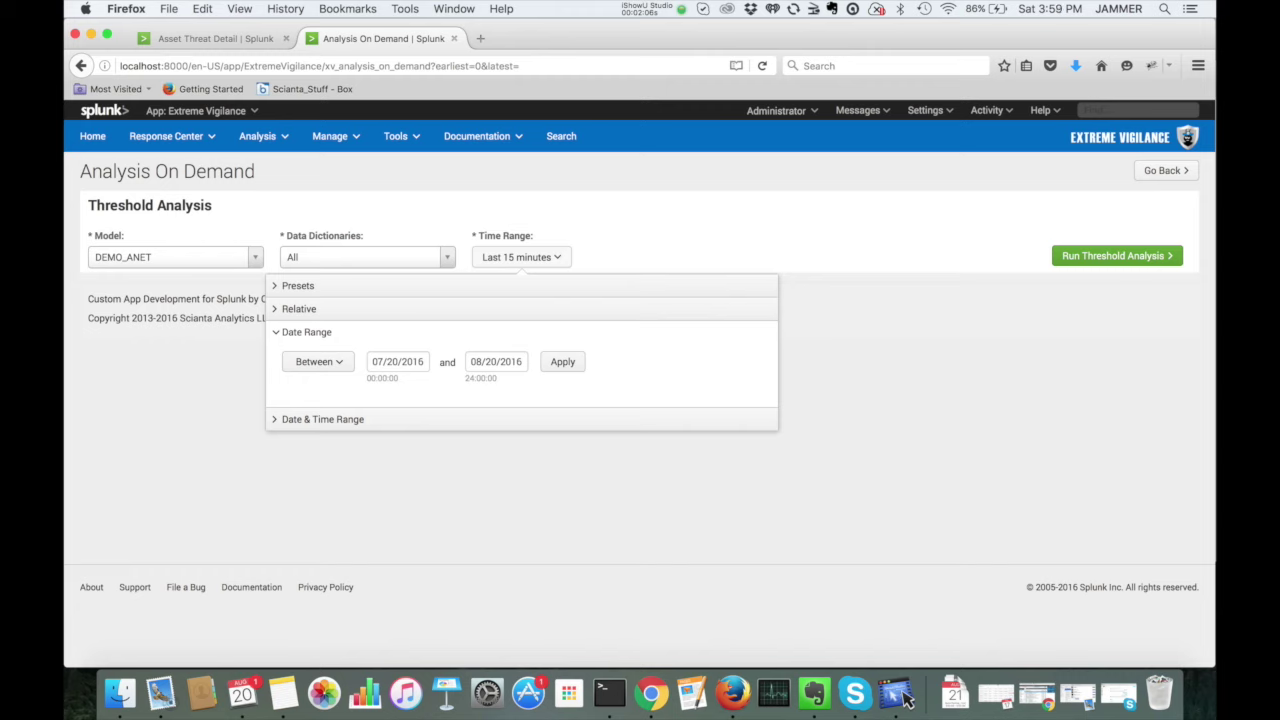
left_click(501, 361)
left_click(479, 387)
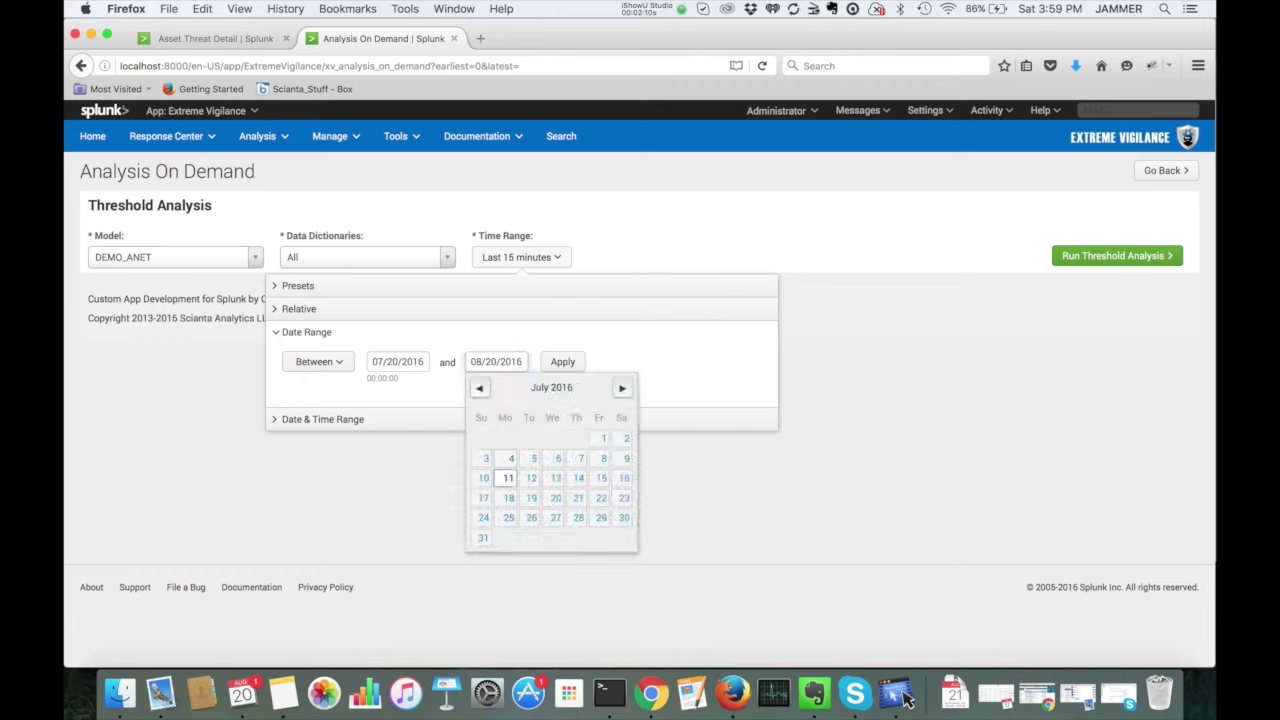
left_click(553, 497)
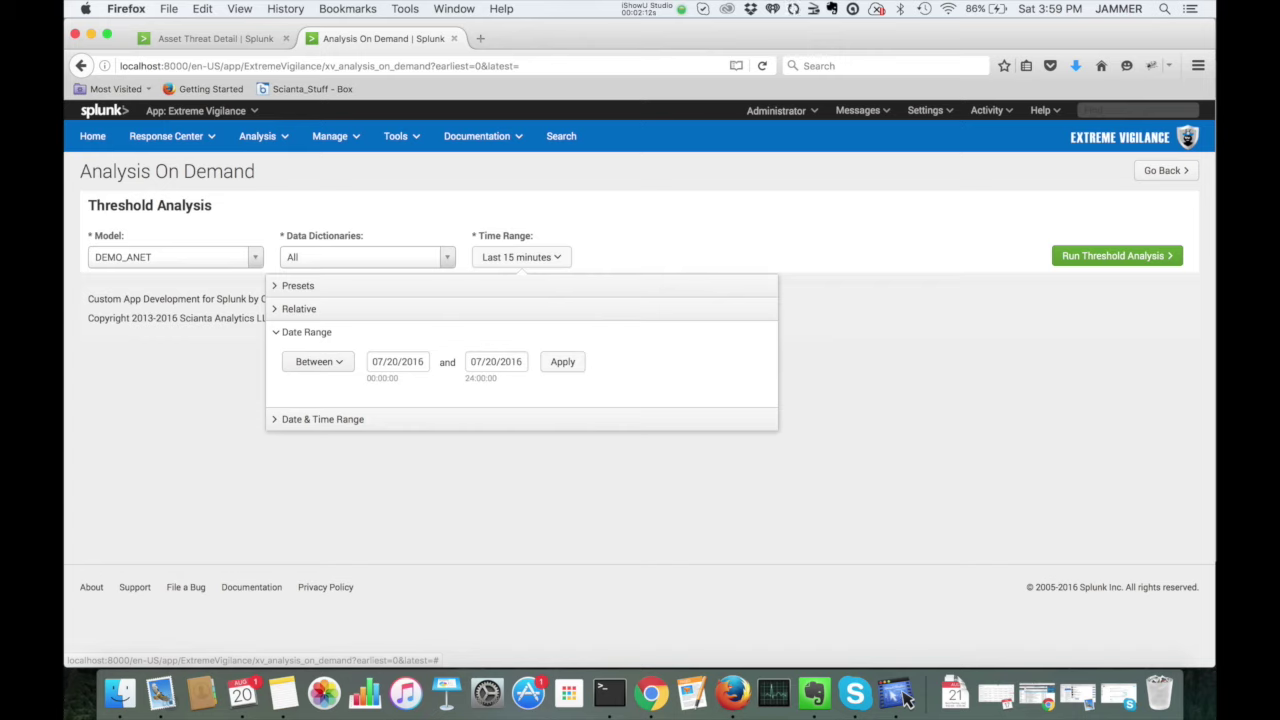
left_click(562, 361)
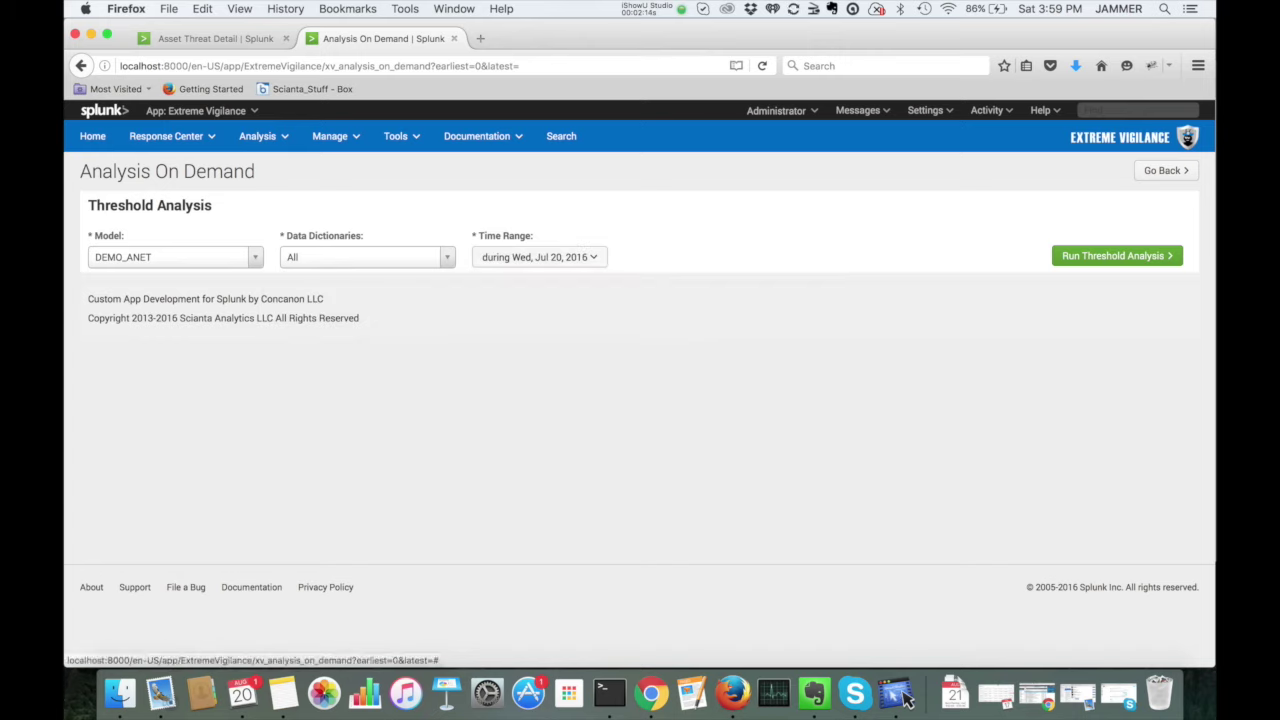
left_click(1117, 256)
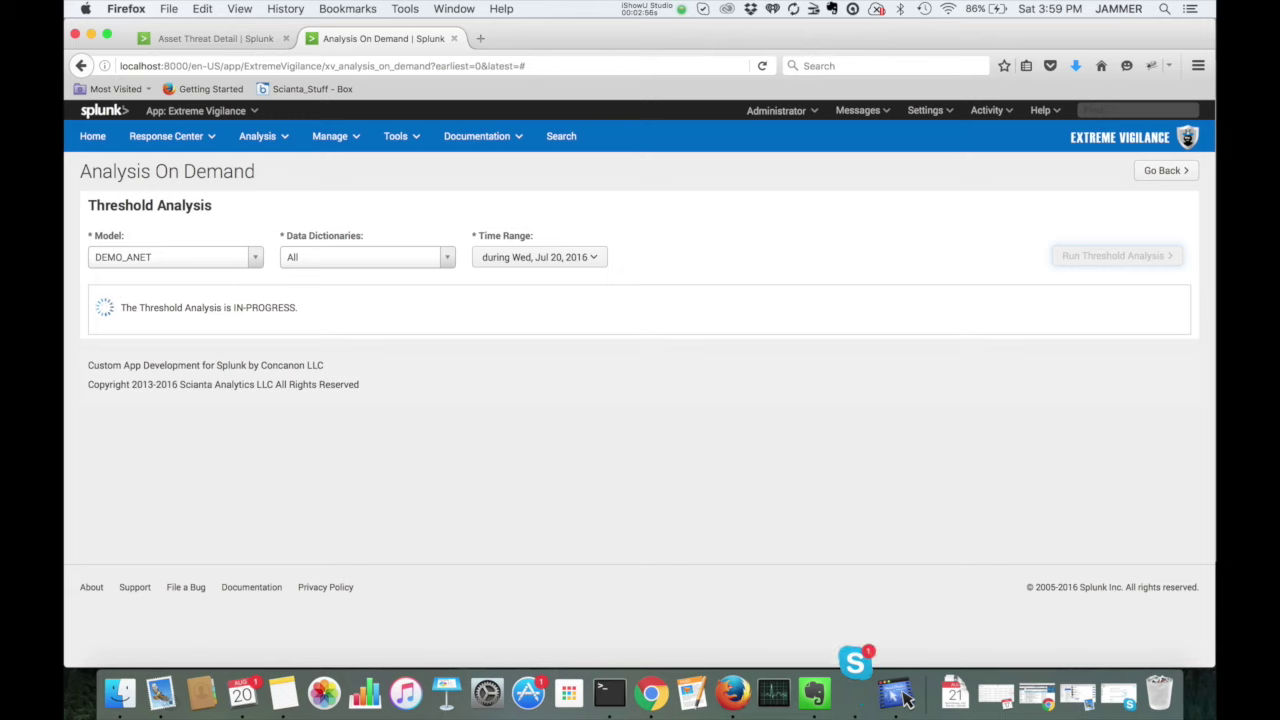
- Look through the data dictionaries available for the DEMO_ANET model, leaving the selection at All
left_click(367, 257)
key("Down")
key("Down")
key("Down")
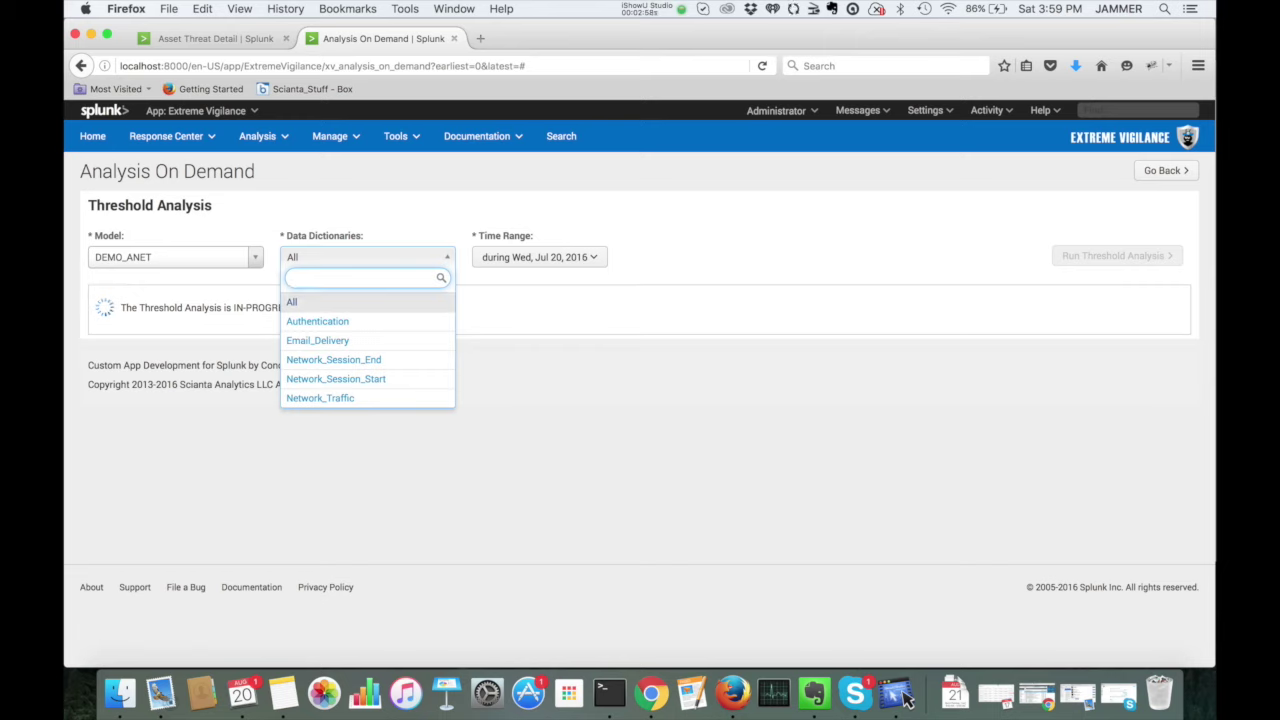
key("Down")
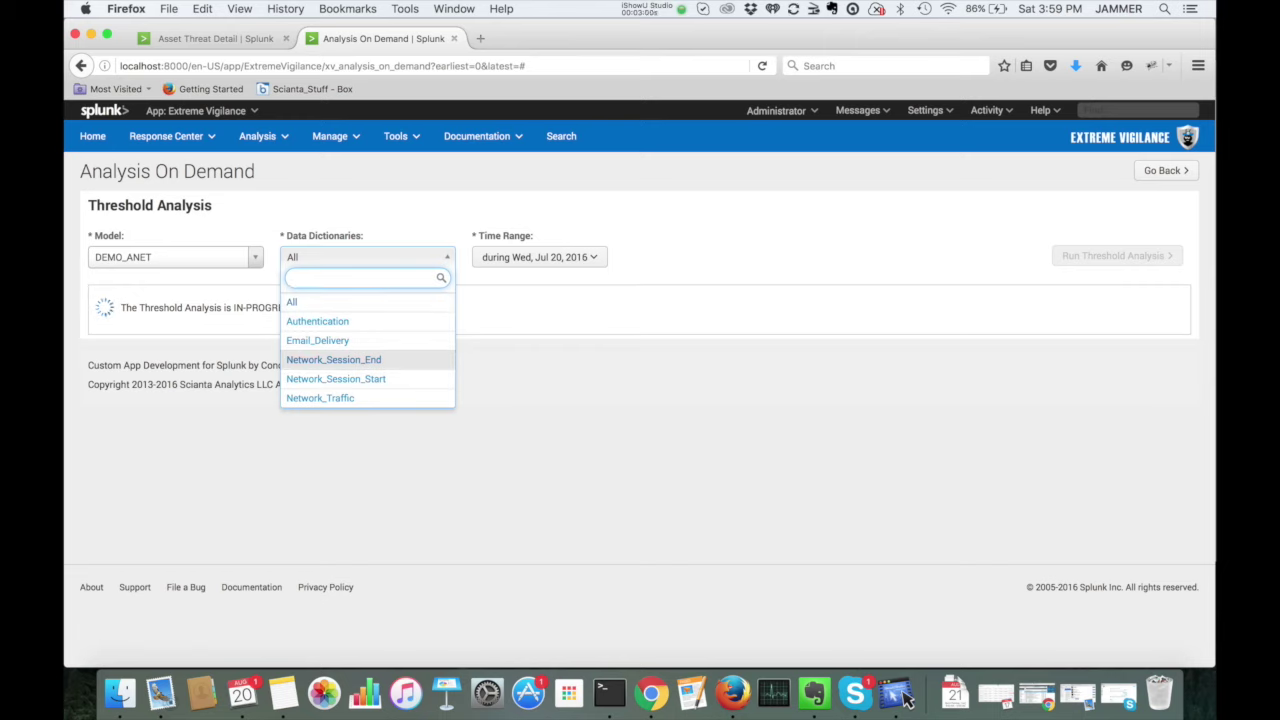
key("Down")
key("Down")
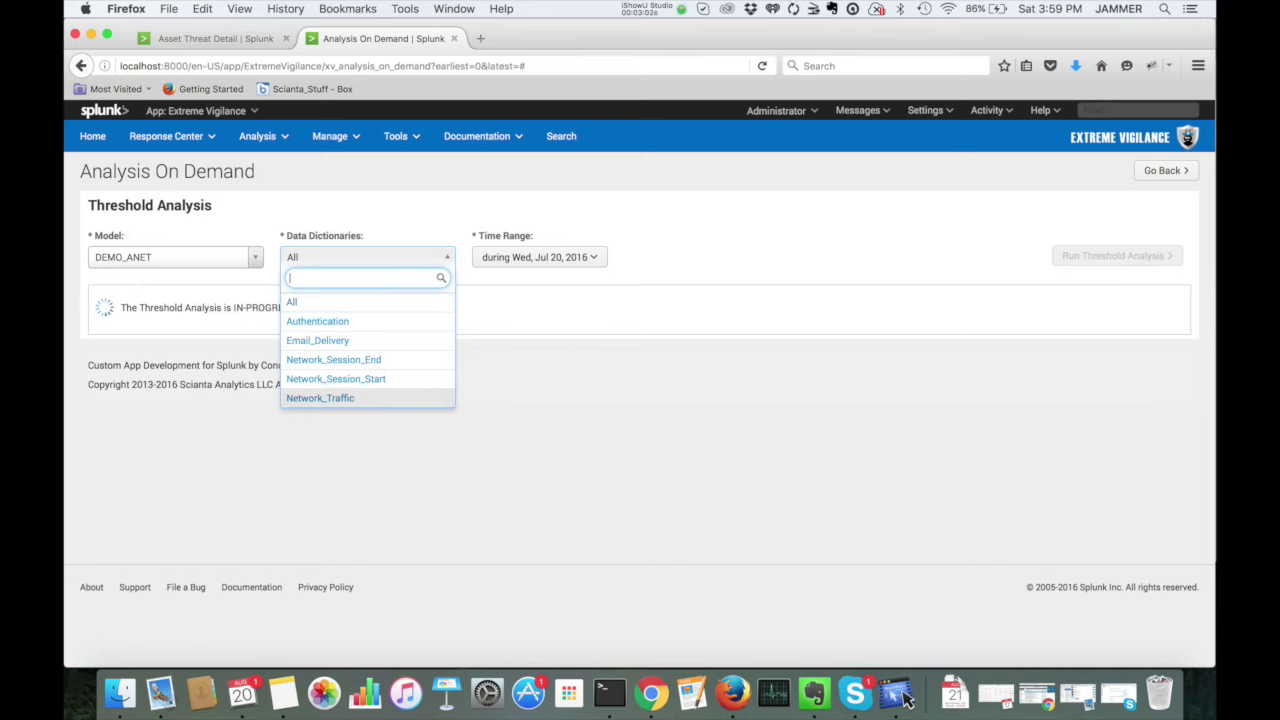
key("Up")
key("Up")
key("Escape")
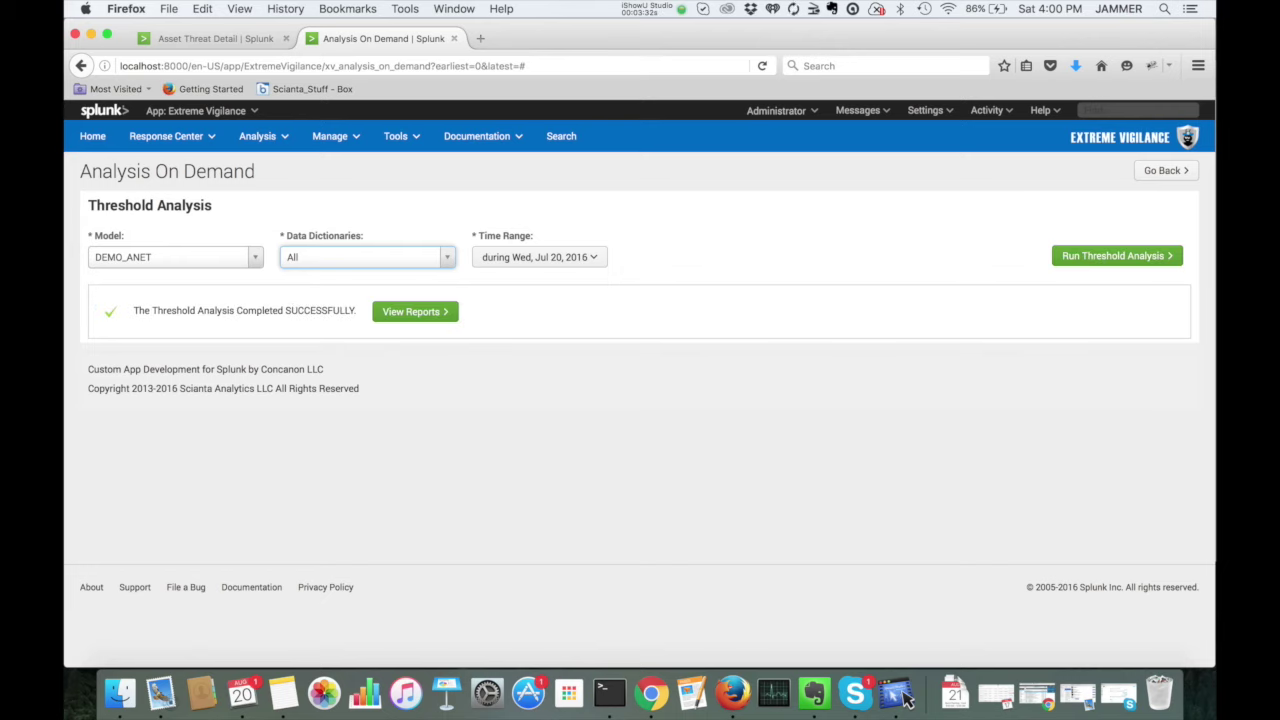
- Open the analysis reports and examine the detected anomalies in the newest Authentication threshold report
left_click(415, 311)
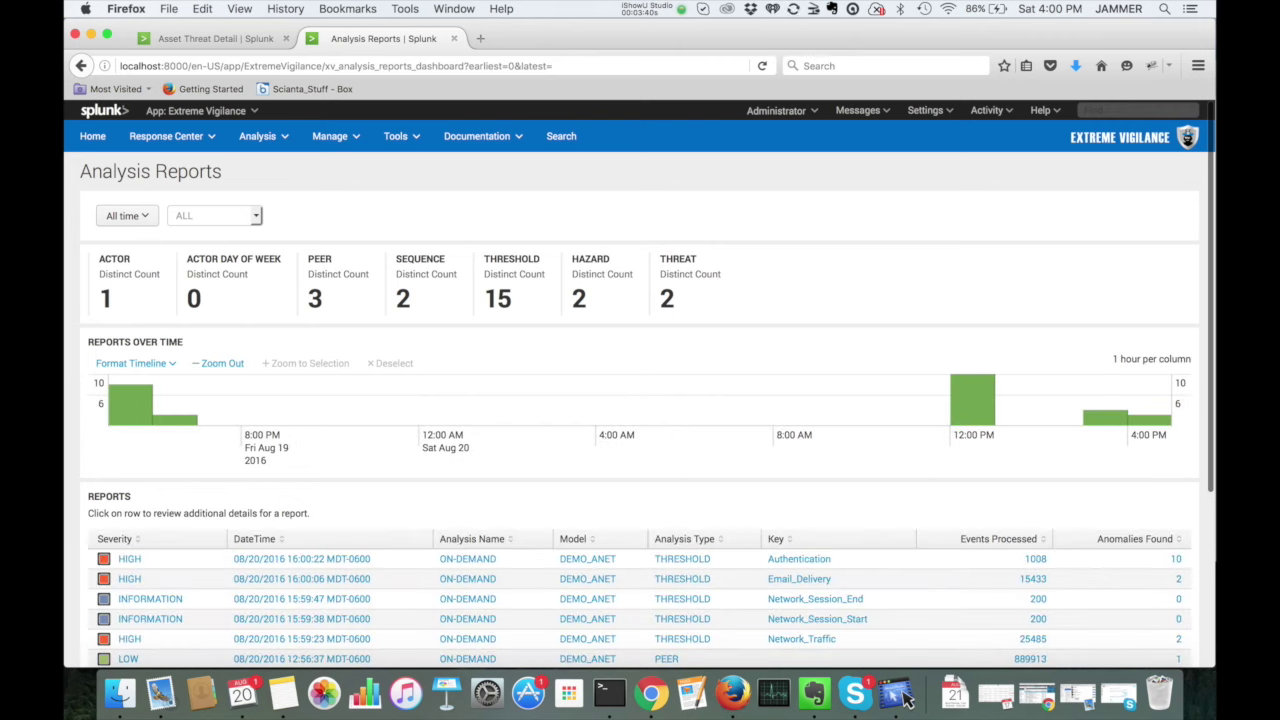
scroll(640, 385, "down", 2)
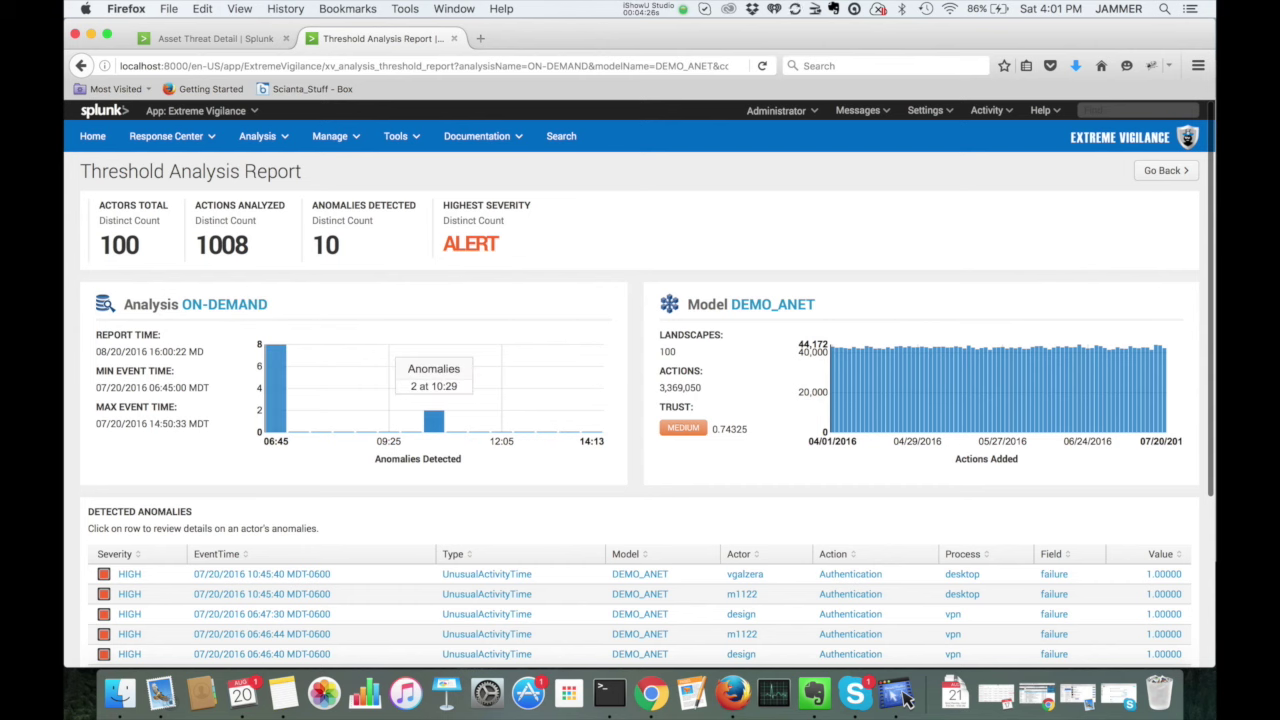
scroll(460, 470, "down", 4)
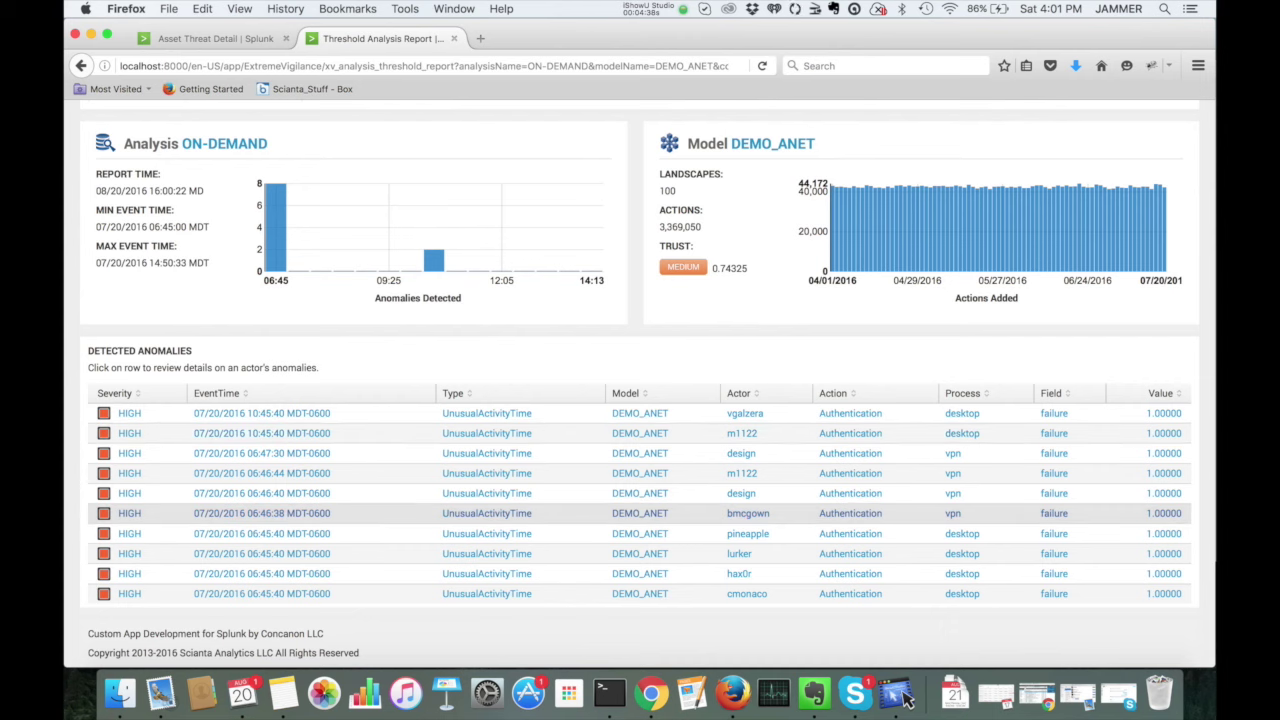
scroll(640, 553, "down", 2)
scroll(640, 553, "up", 5)
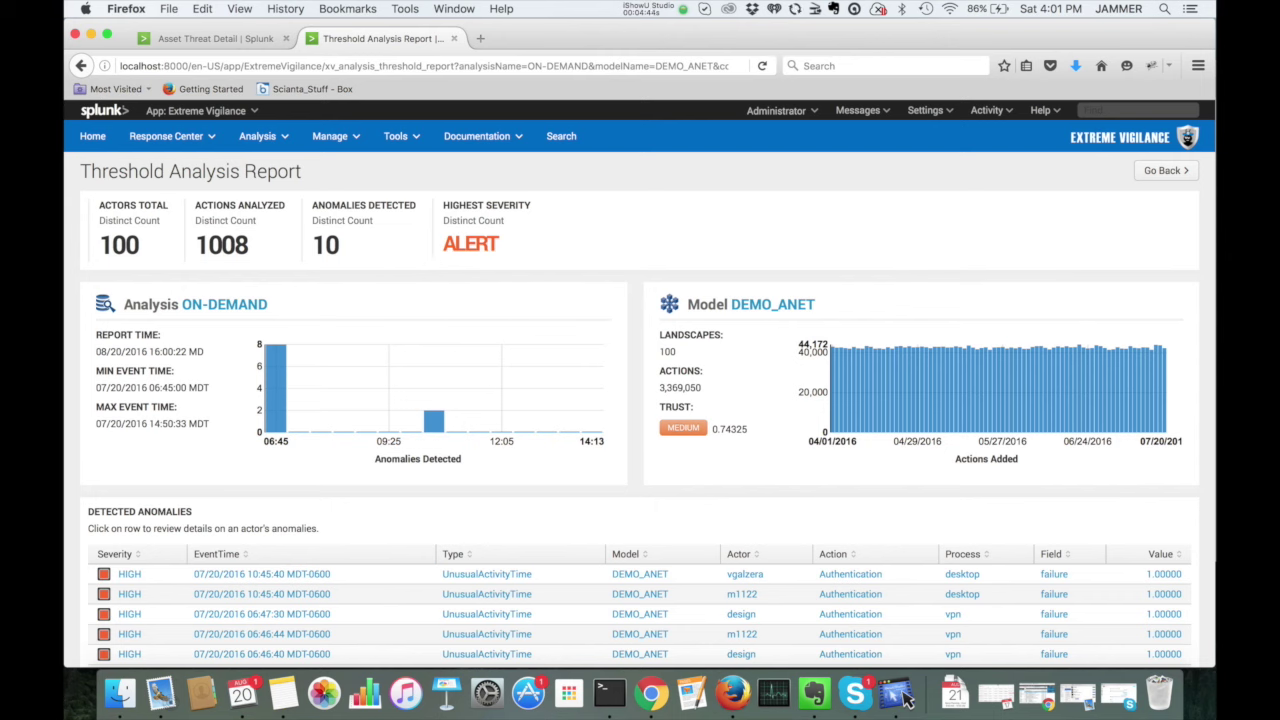
- Run an on-demand Sequence Analysis on the DEMO_ANET model
left_click(258, 136)
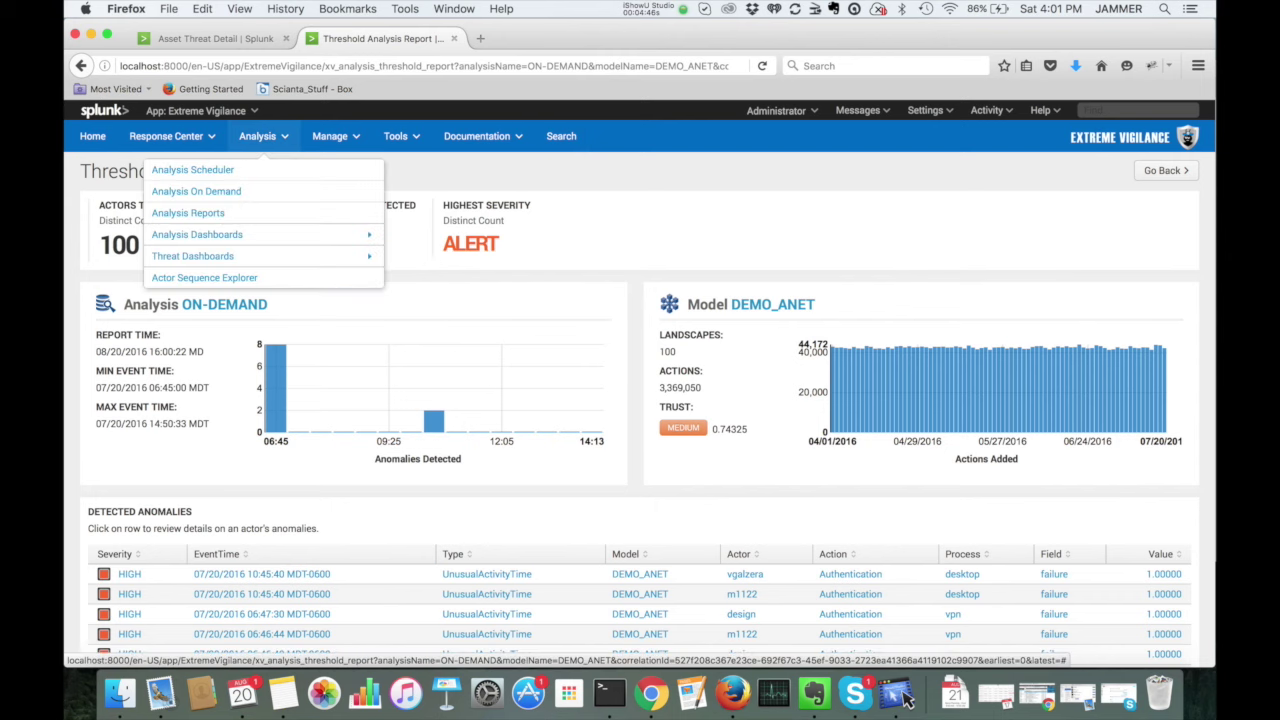
left_click(196, 191)
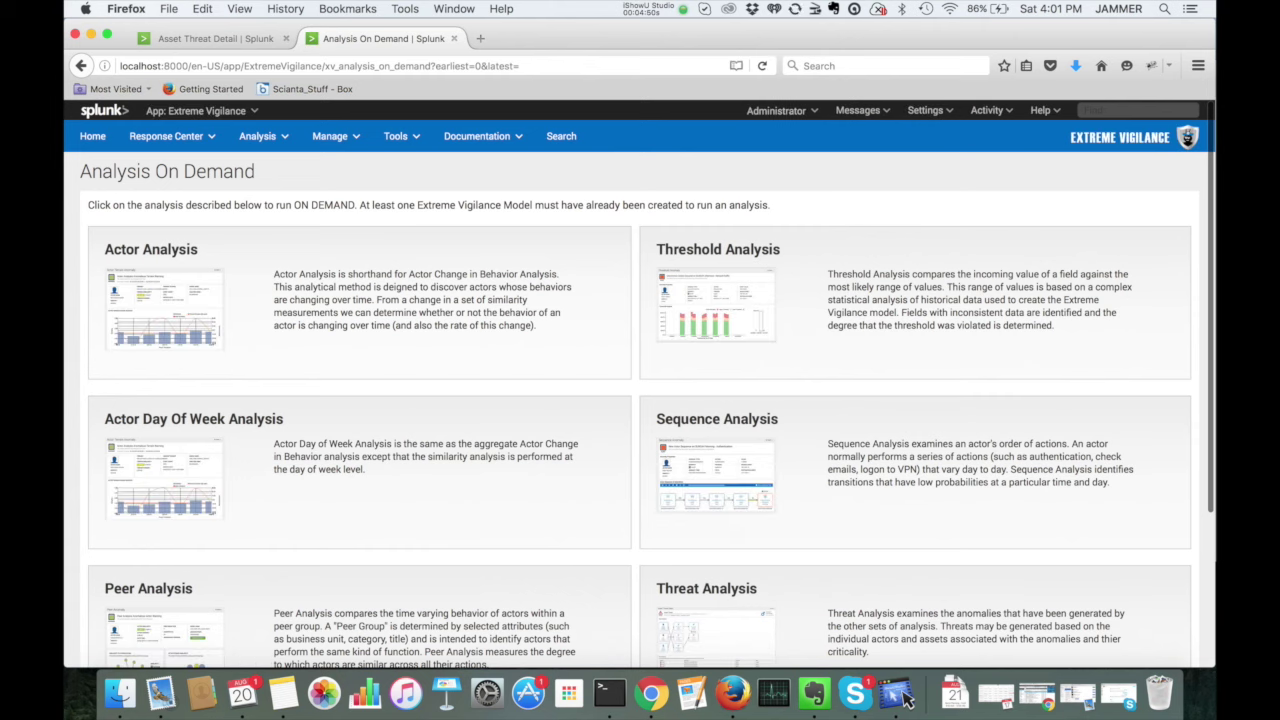
left_click(718, 474)
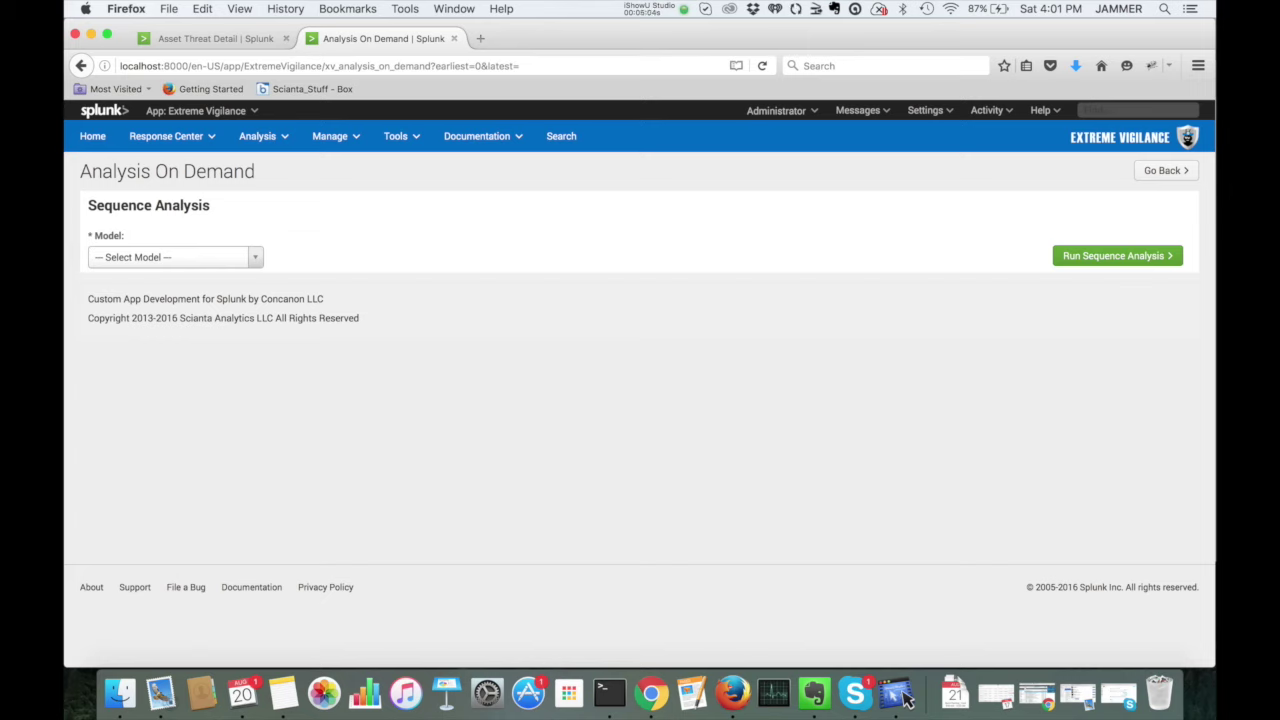
left_click(175, 257)
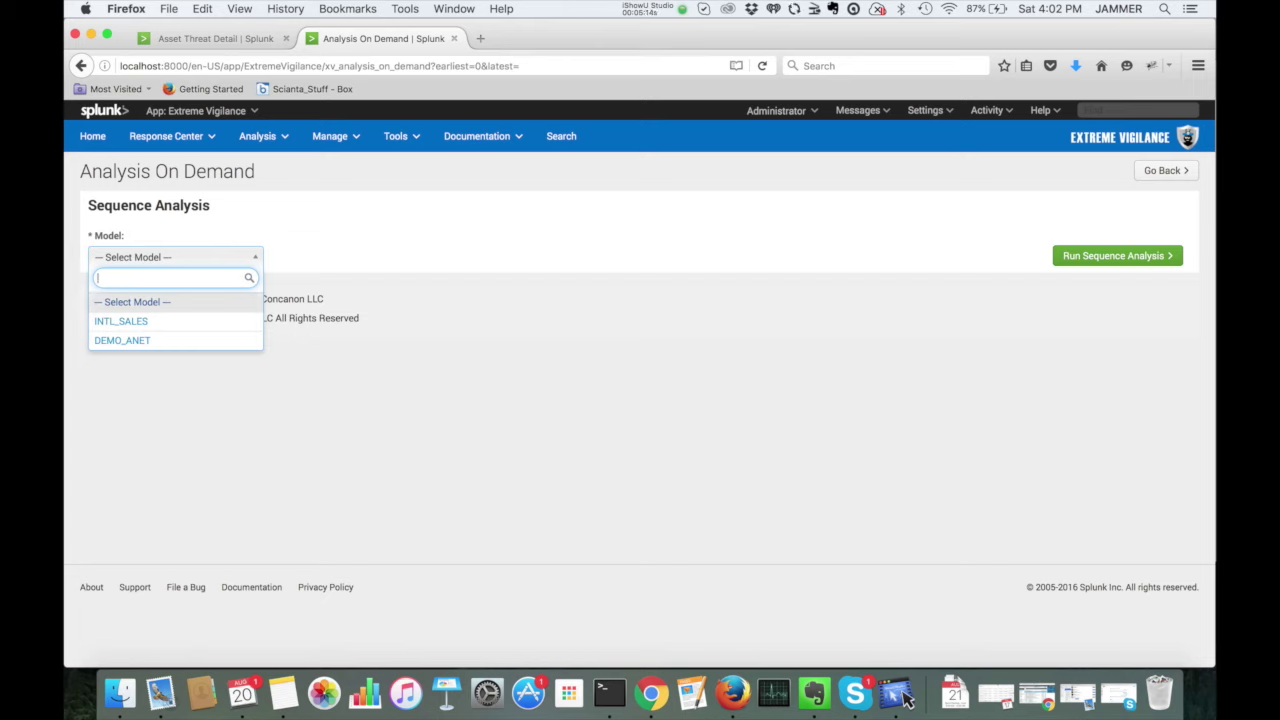
key("Down")
key("Down")
key("Return")
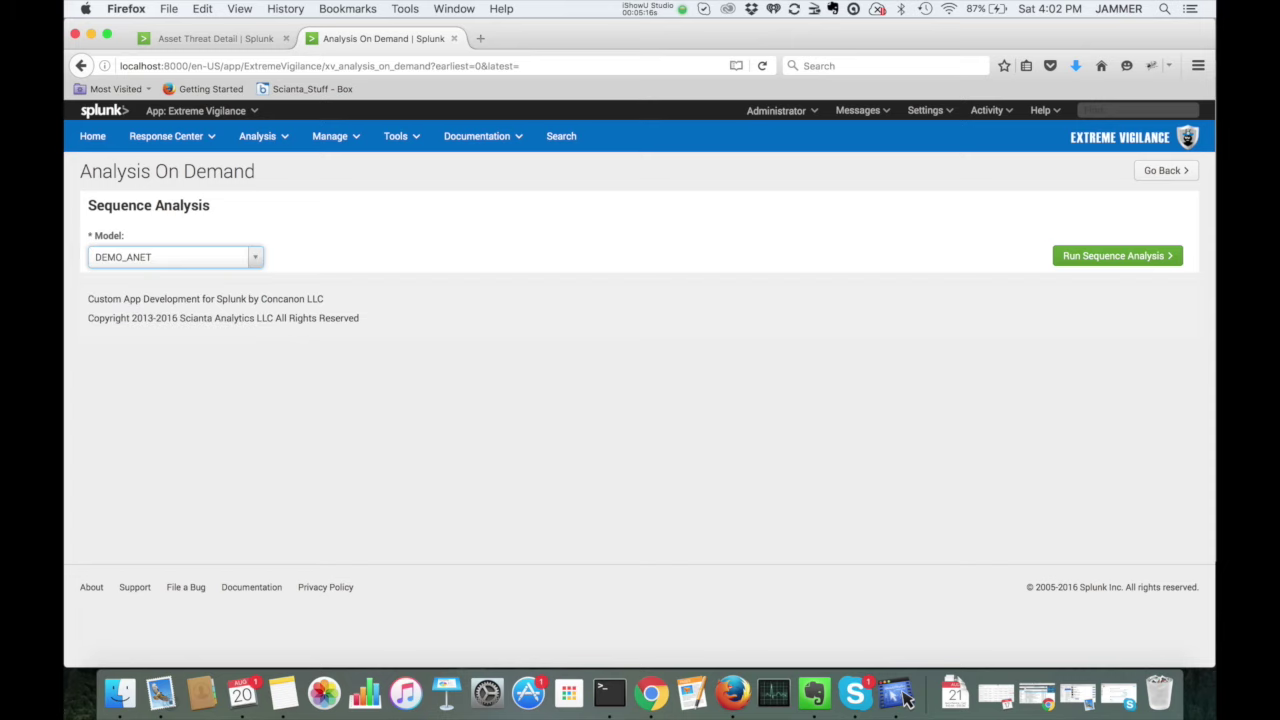
key("Tab")
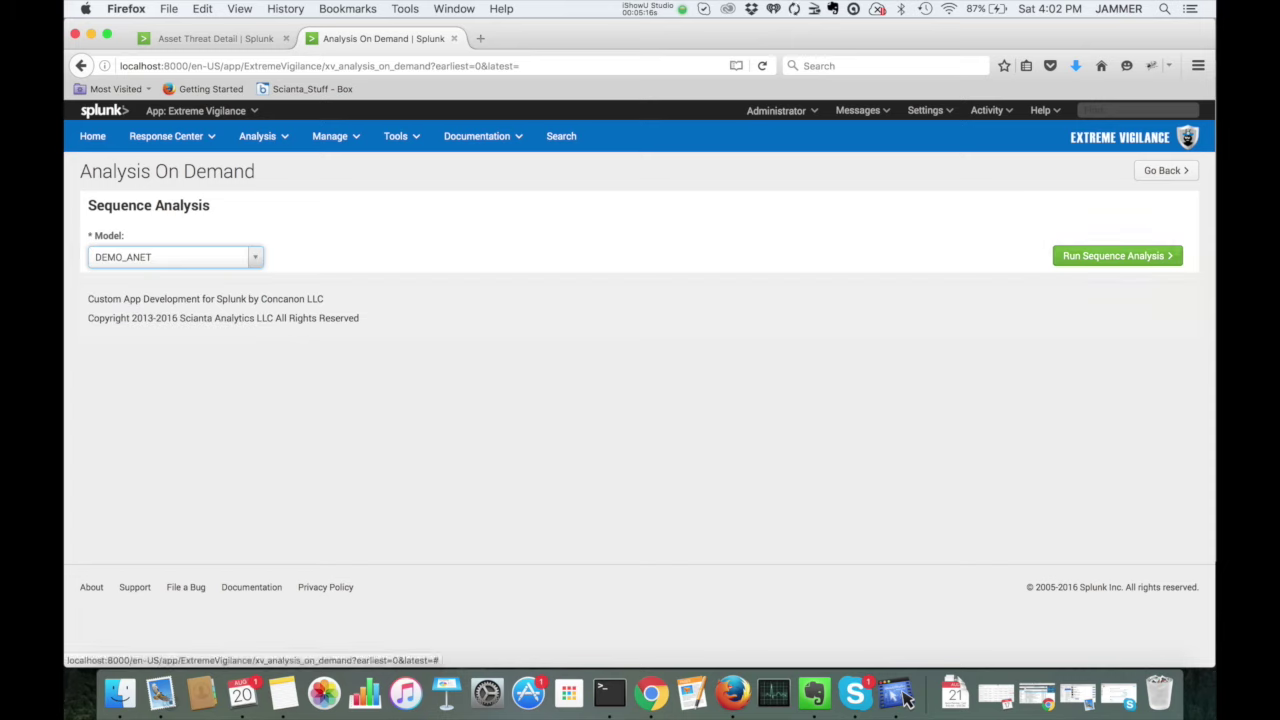
key("Return")
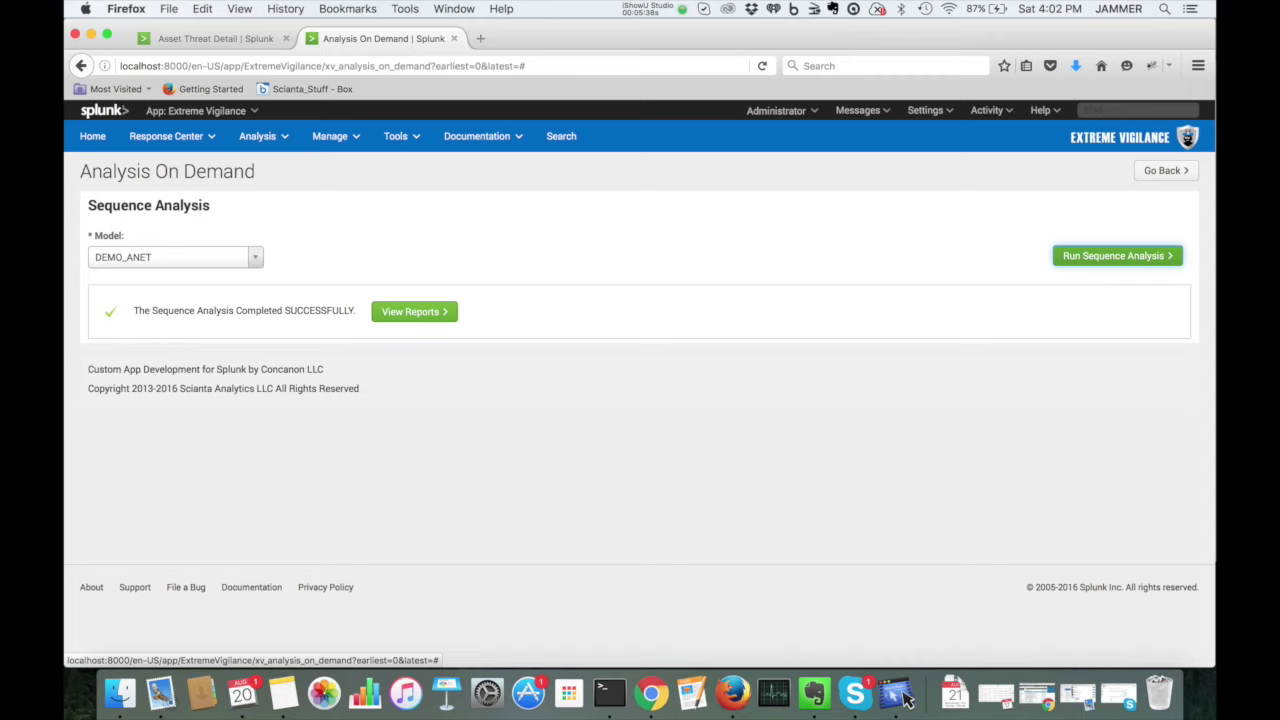
- Open the newest on-demand sequence report from the analysis reports and examine its detected anomalies
left_click(414, 312)
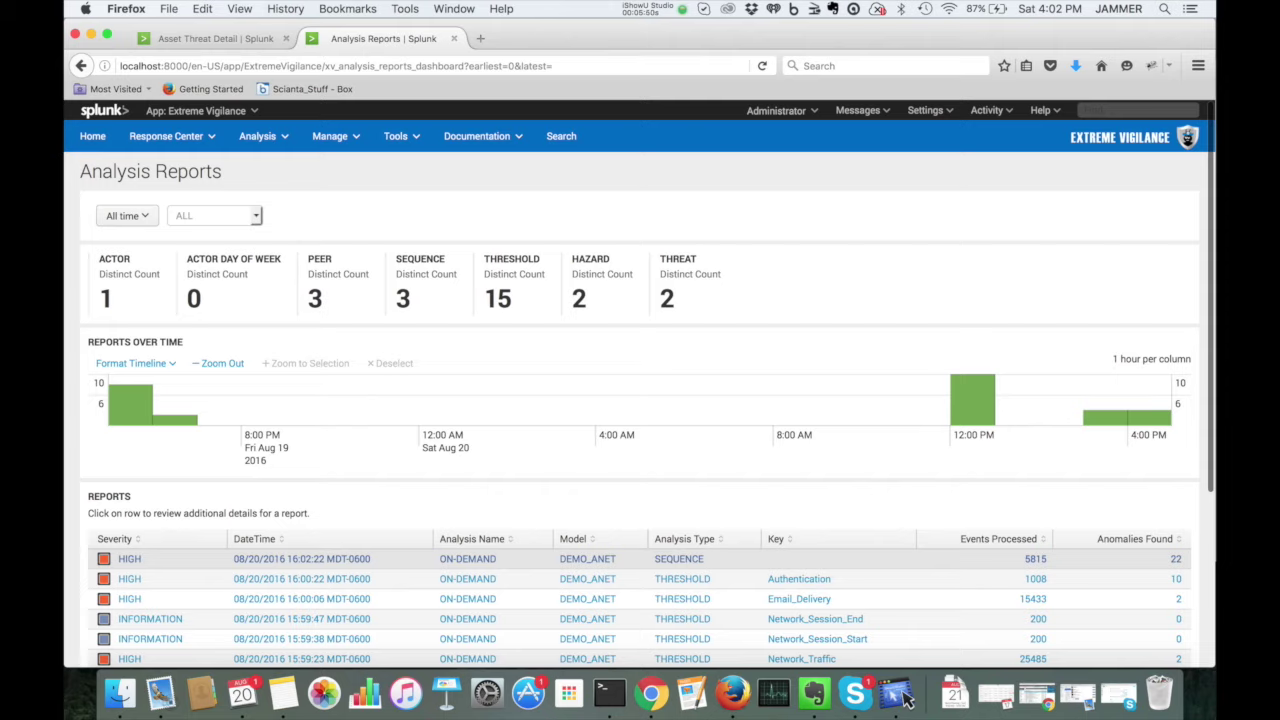
left_click(678, 558)
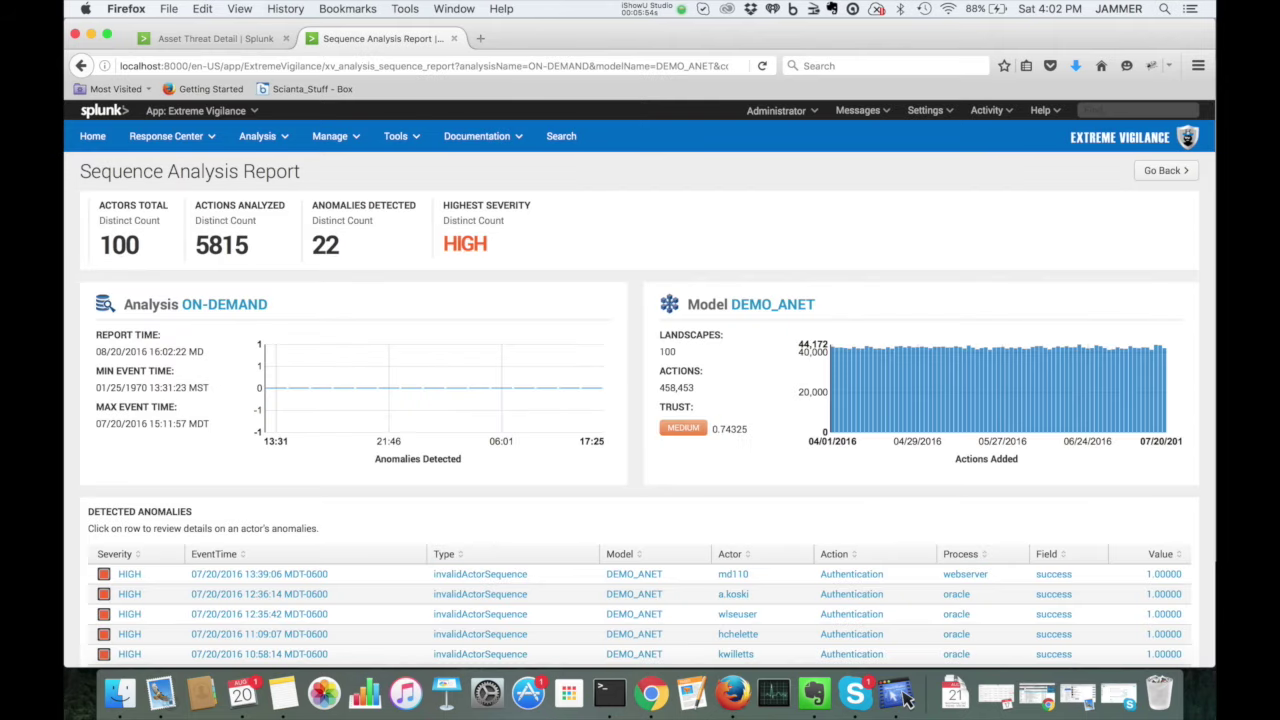
scroll(905, 698, "down", 5)
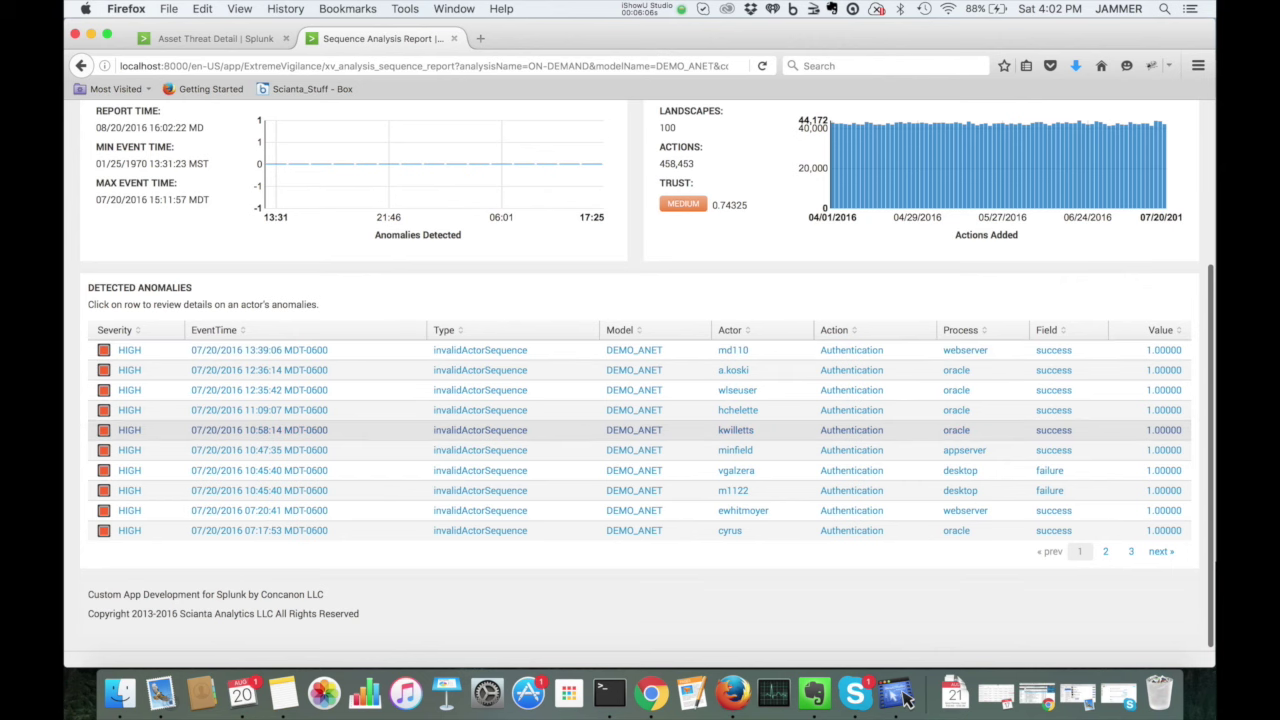
scroll(640, 470, "up", 5)
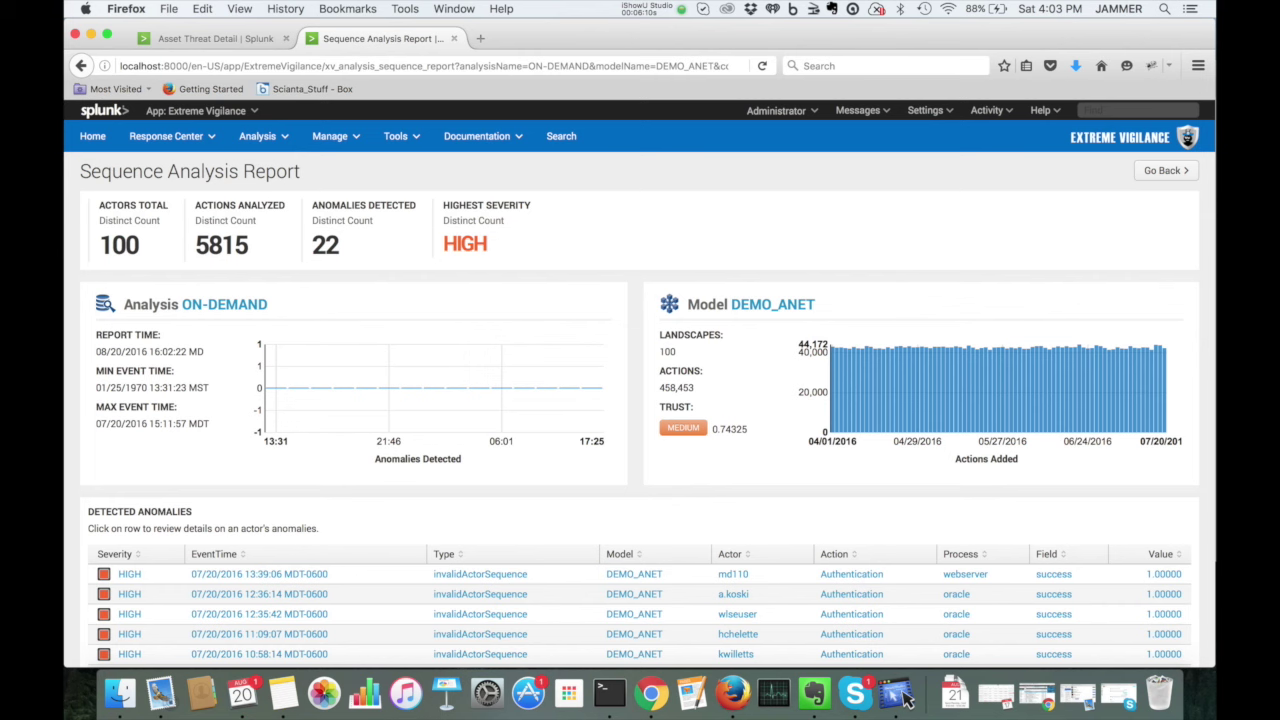
- Return to Analysis On Demand and look over the available analysis types, including Peer Analysis and Threat Analysis
left_click(257, 136)
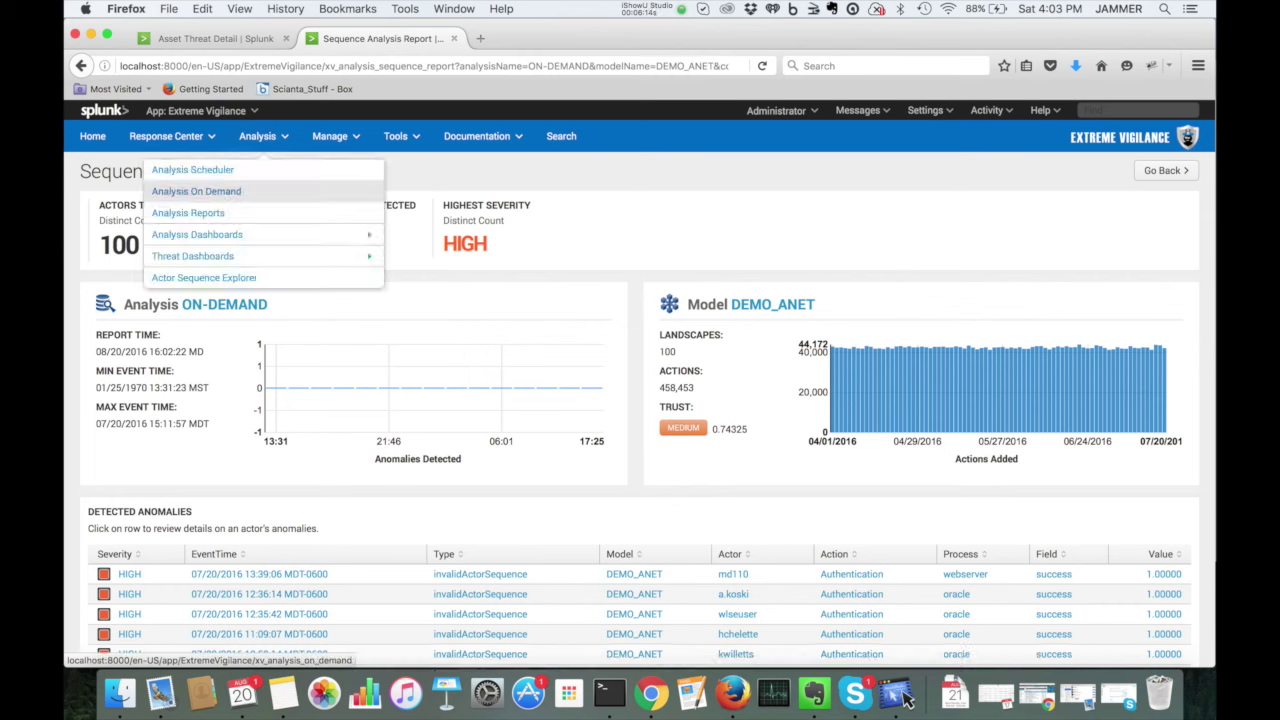
left_click(196, 191)
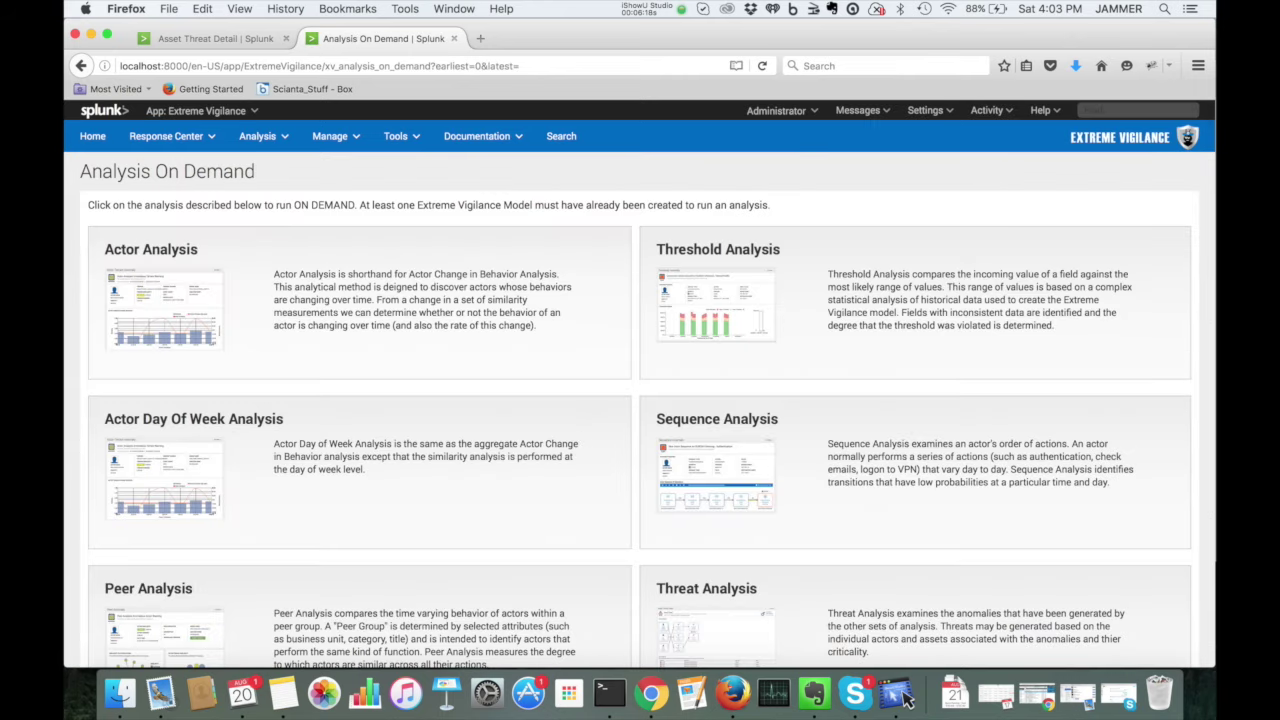
scroll(640, 400, "down", 5)
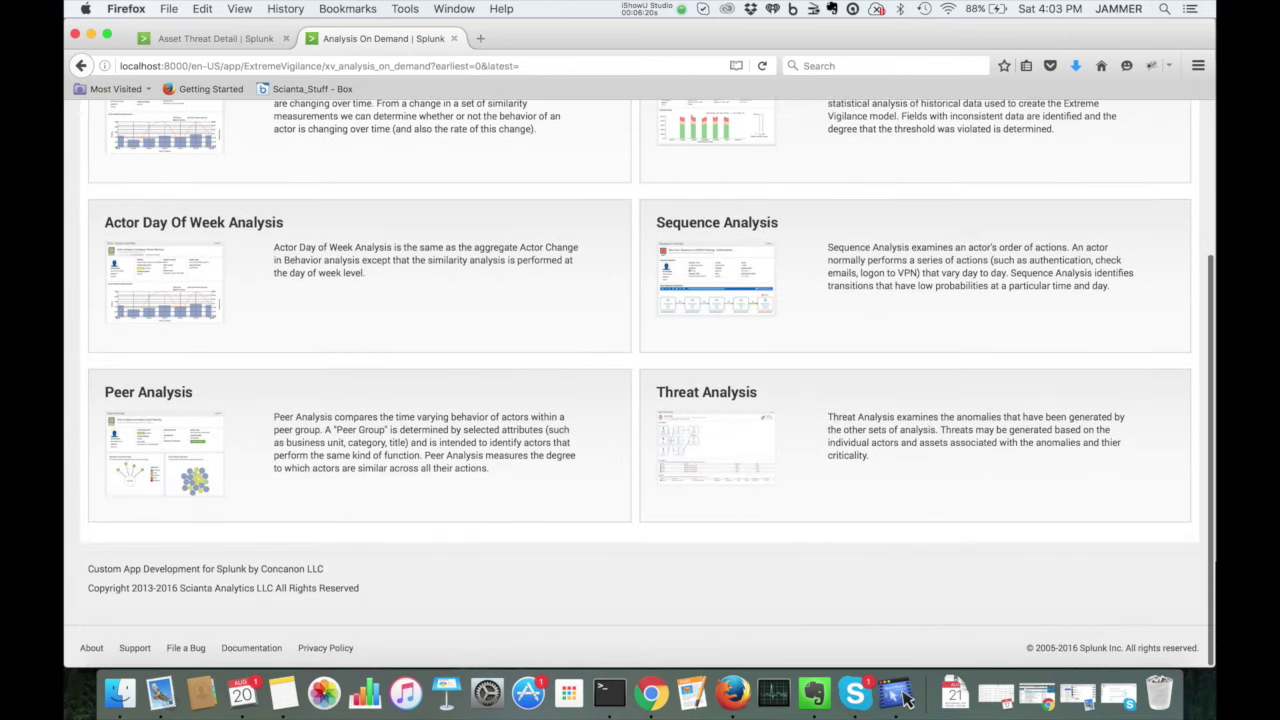
scroll(640, 380, "up", 4)
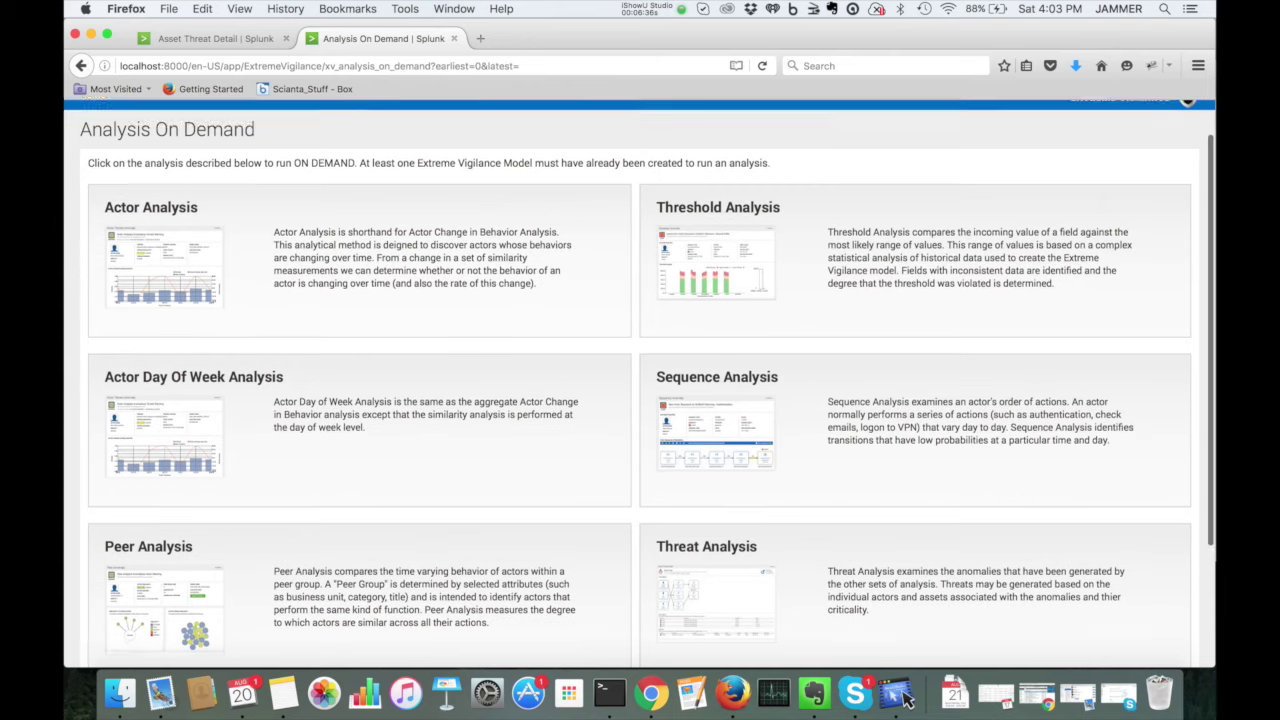
- Open the on-demand Threat Analysis and select the DEMO_ANET model
key("space")
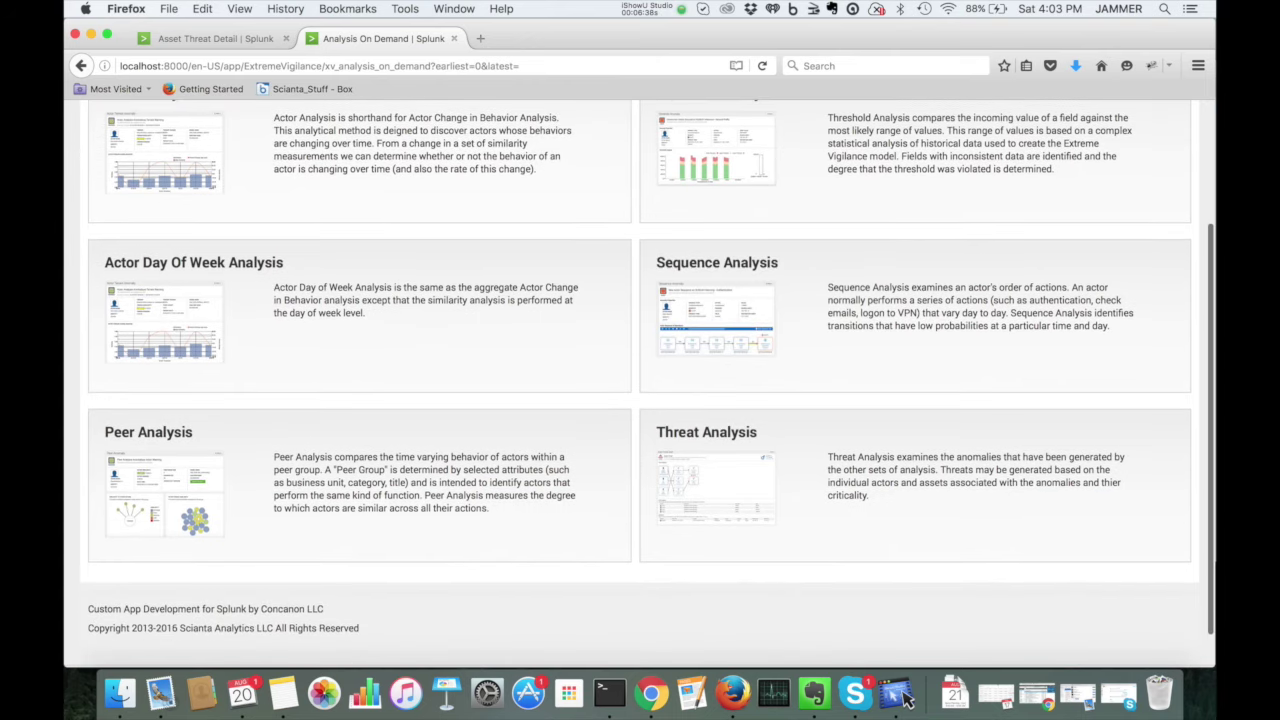
key("Return")
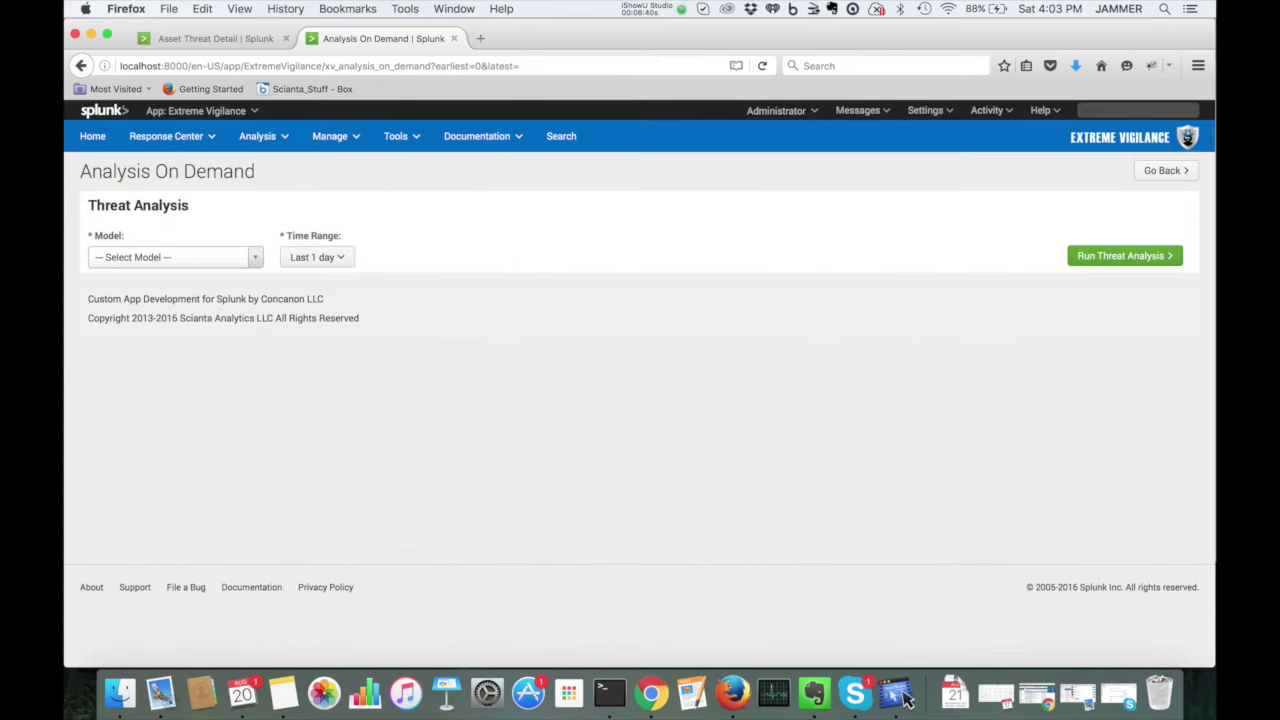
left_click(175, 257)
key("Down")
key("Down")
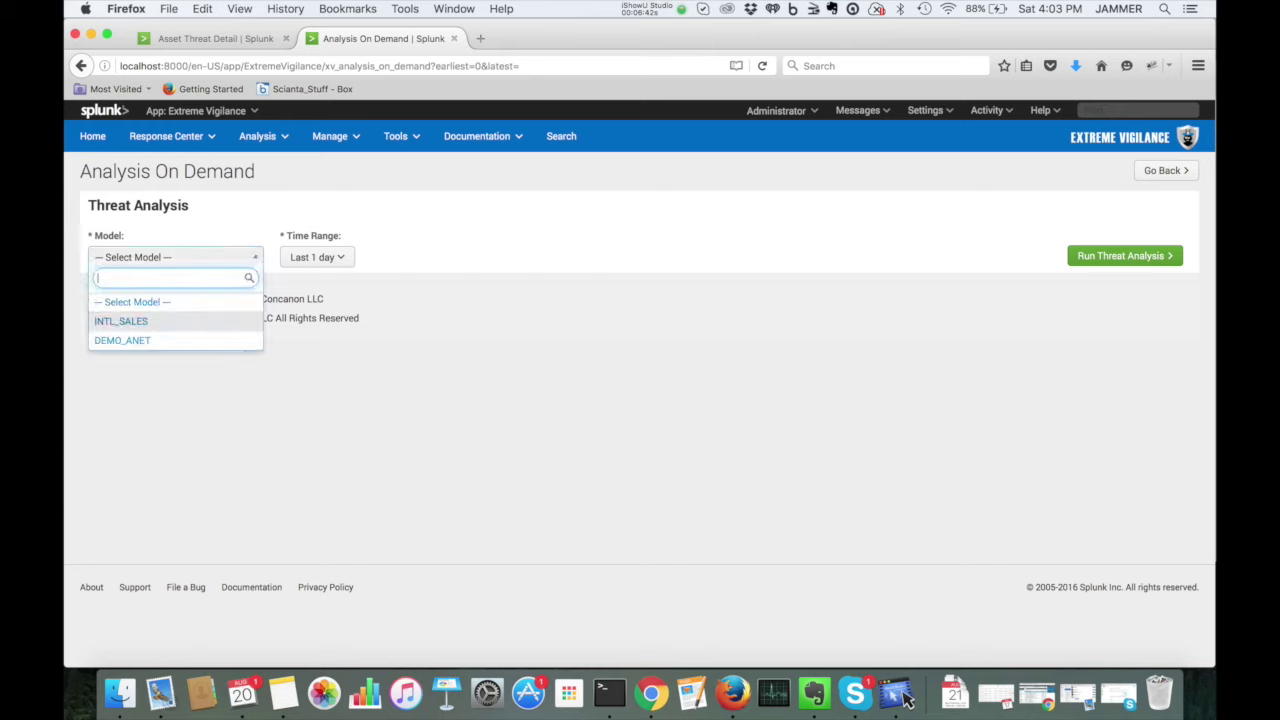
key("Return")
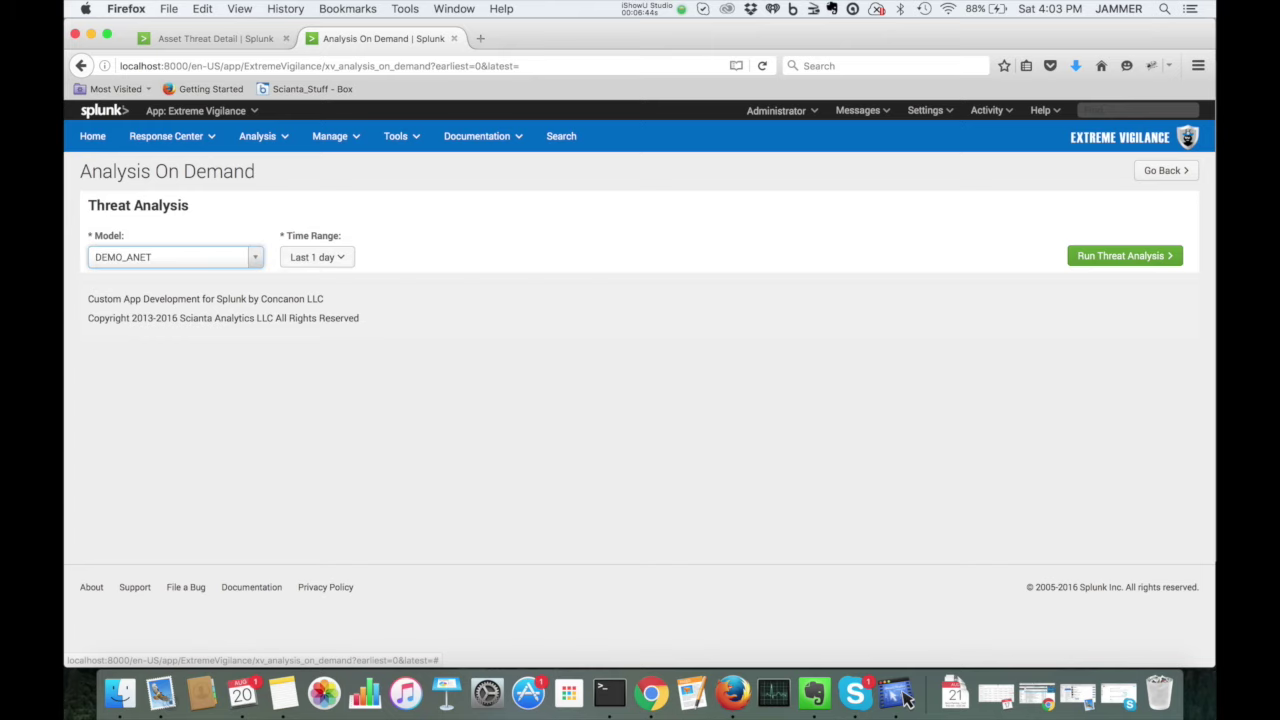
- Set the time range to the dates between 07/20/2016 and 07/20/2016 and run the threat analysis
left_click(317, 257)
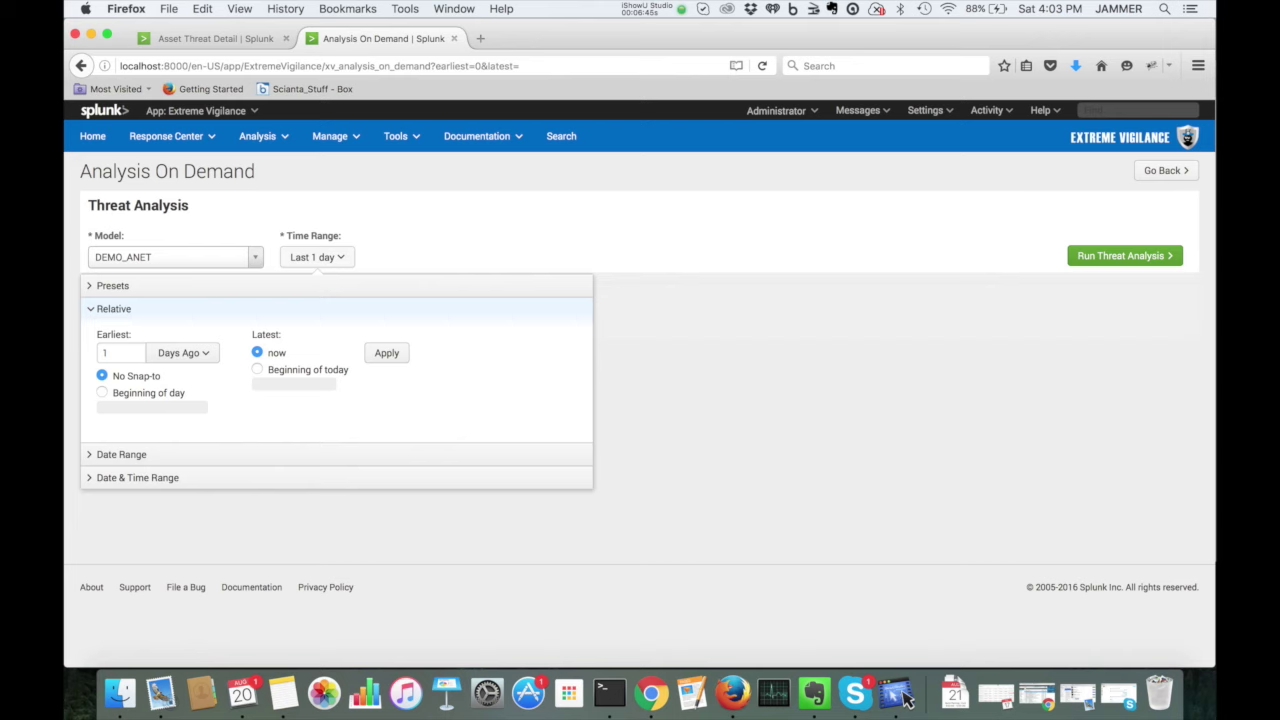
left_click(121, 454)
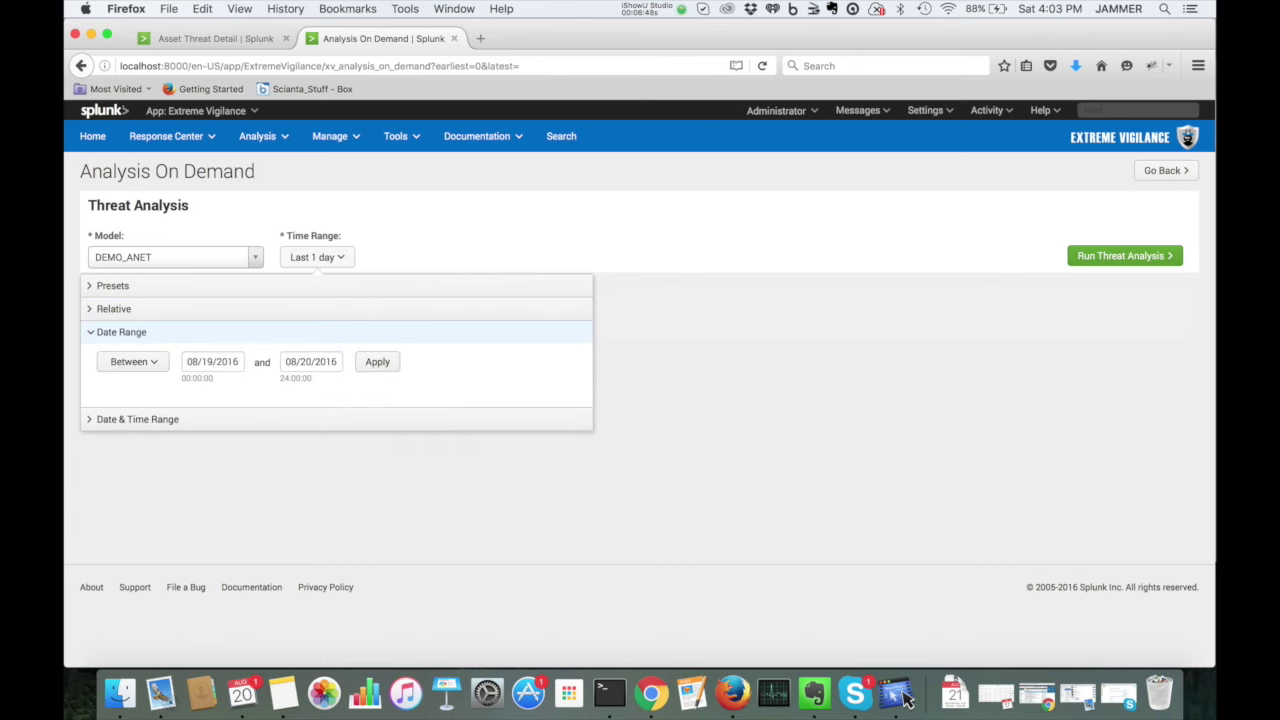
left_click(213, 362)
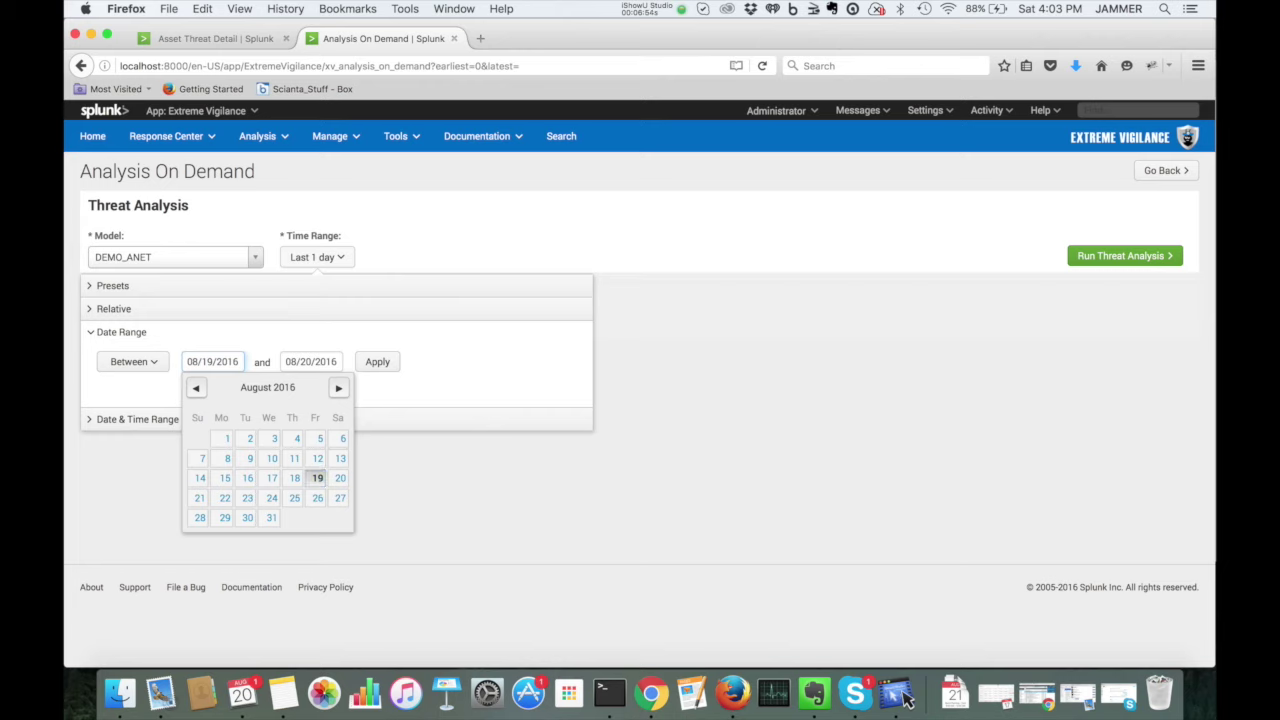
left_click(196, 387)
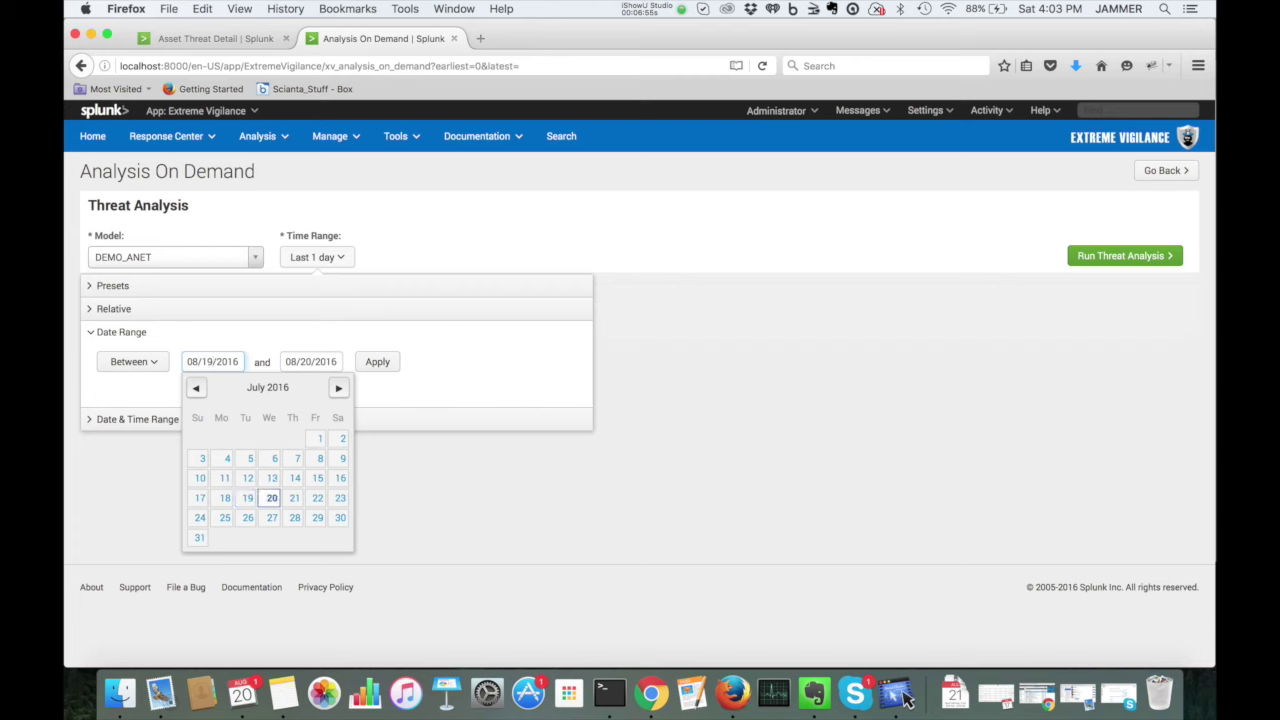
left_click(272, 497)
left_click(311, 361)
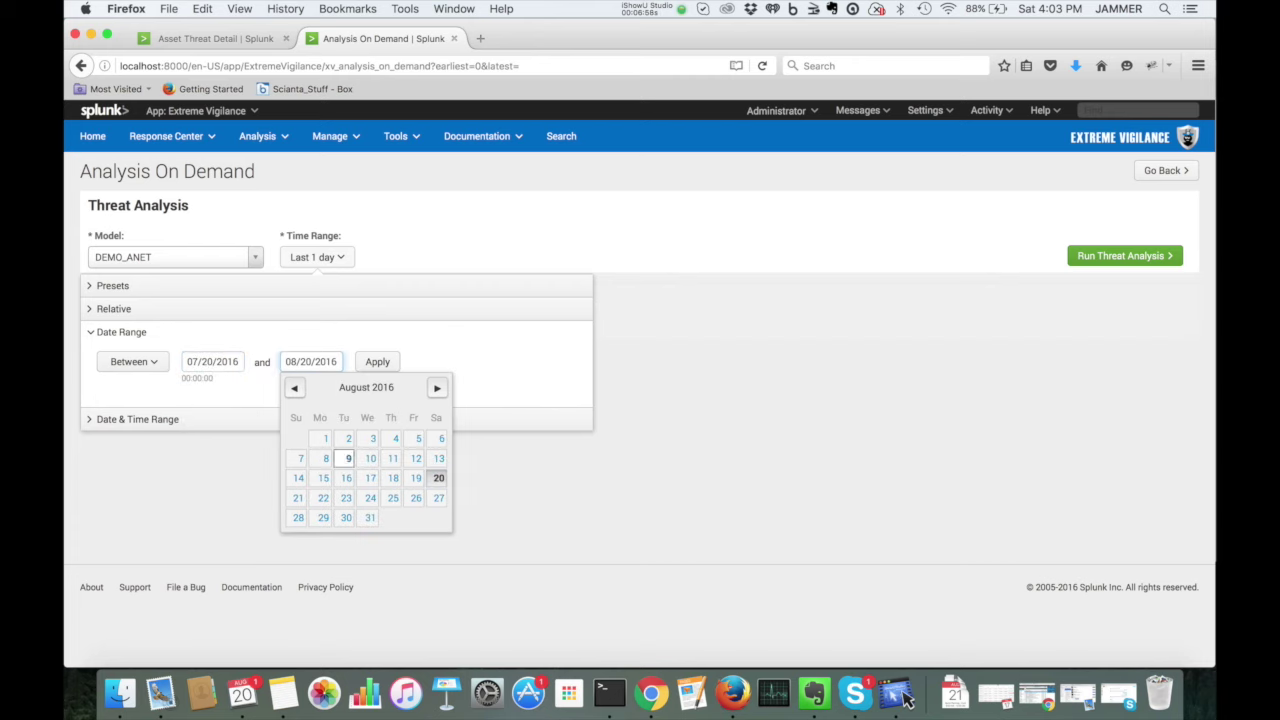
left_click(294, 387)
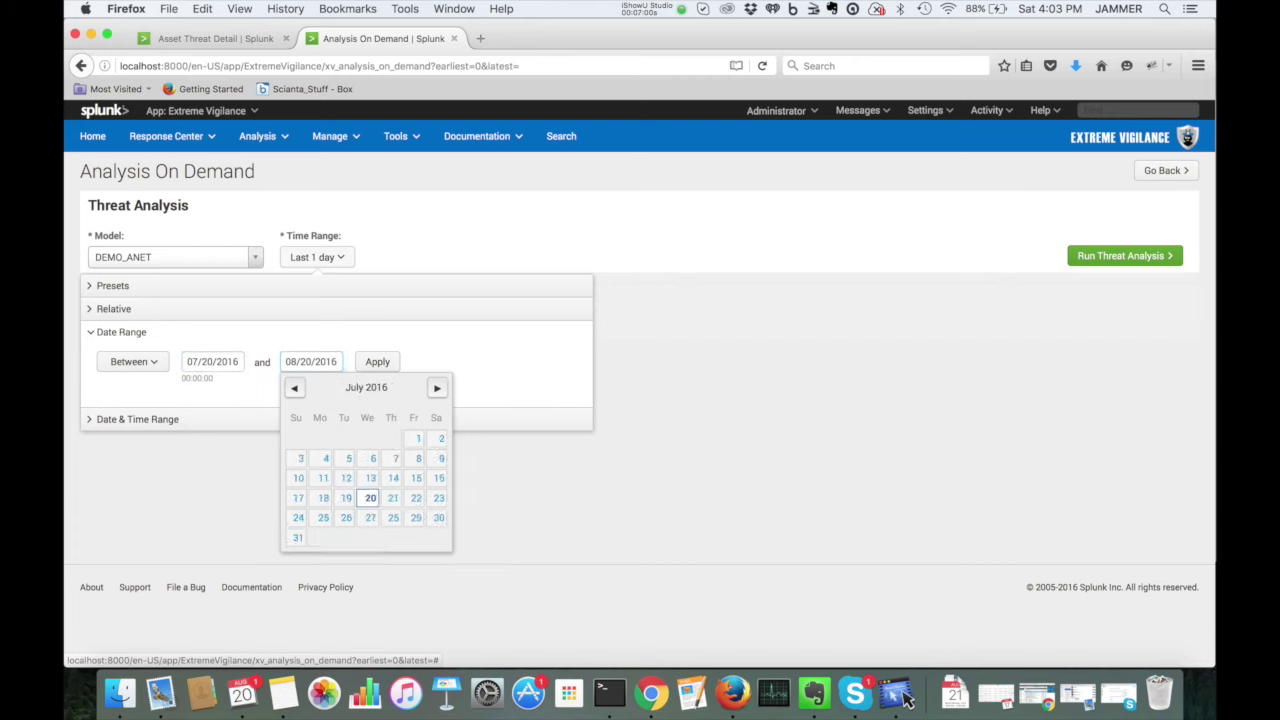
left_click(370, 497)
left_click(377, 361)
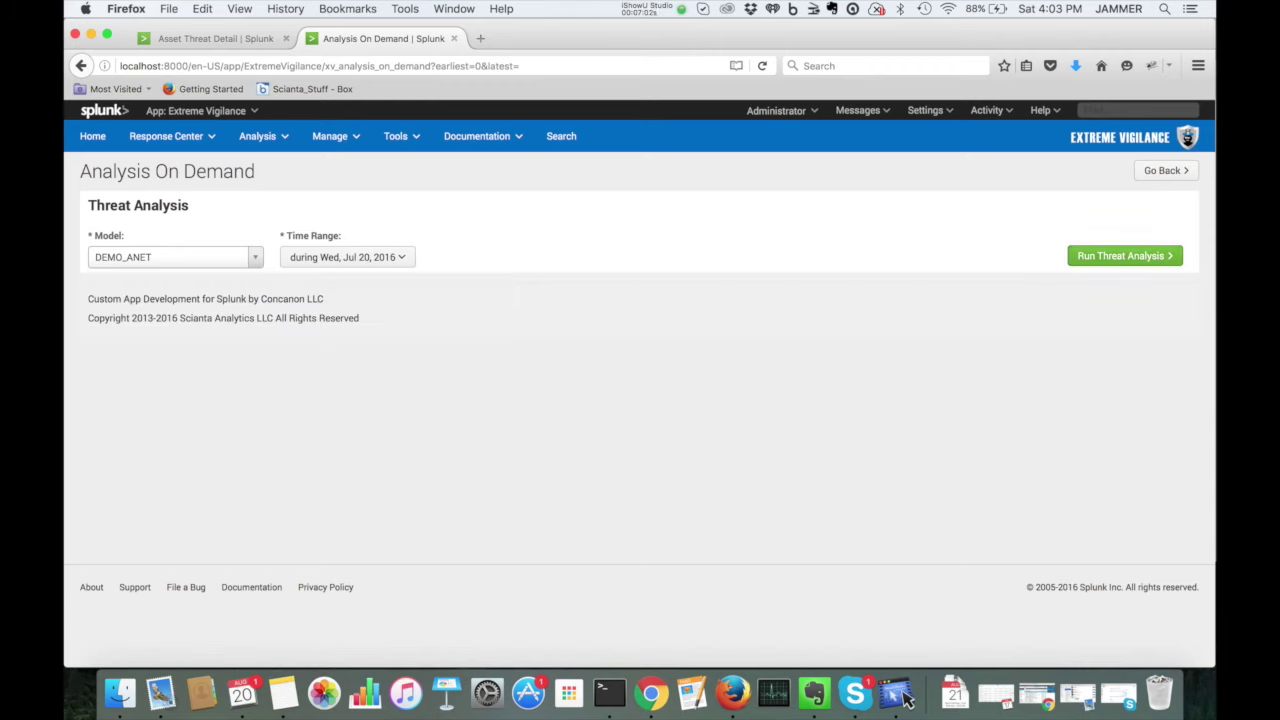
left_click(1124, 256)
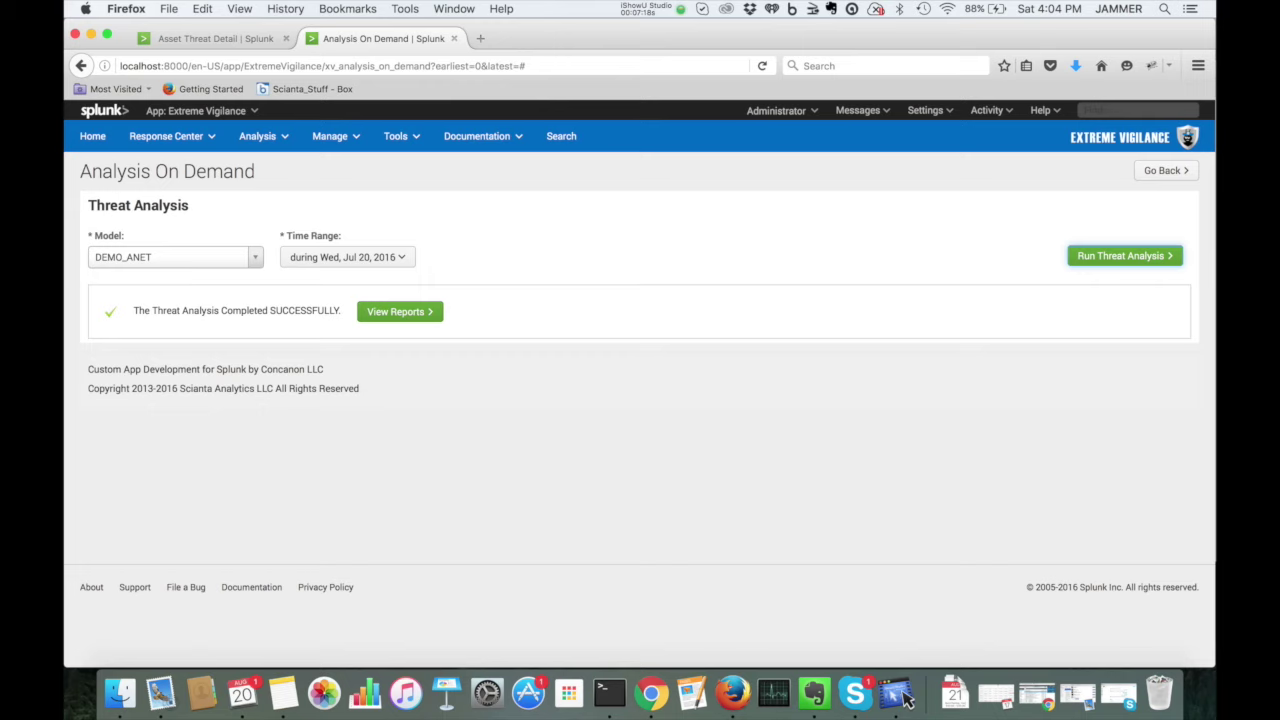
- View the threat reports, examine the actor threat charts and table, and select the high-severity threat from 07/20/2016 06:47:30
left_click(400, 312)
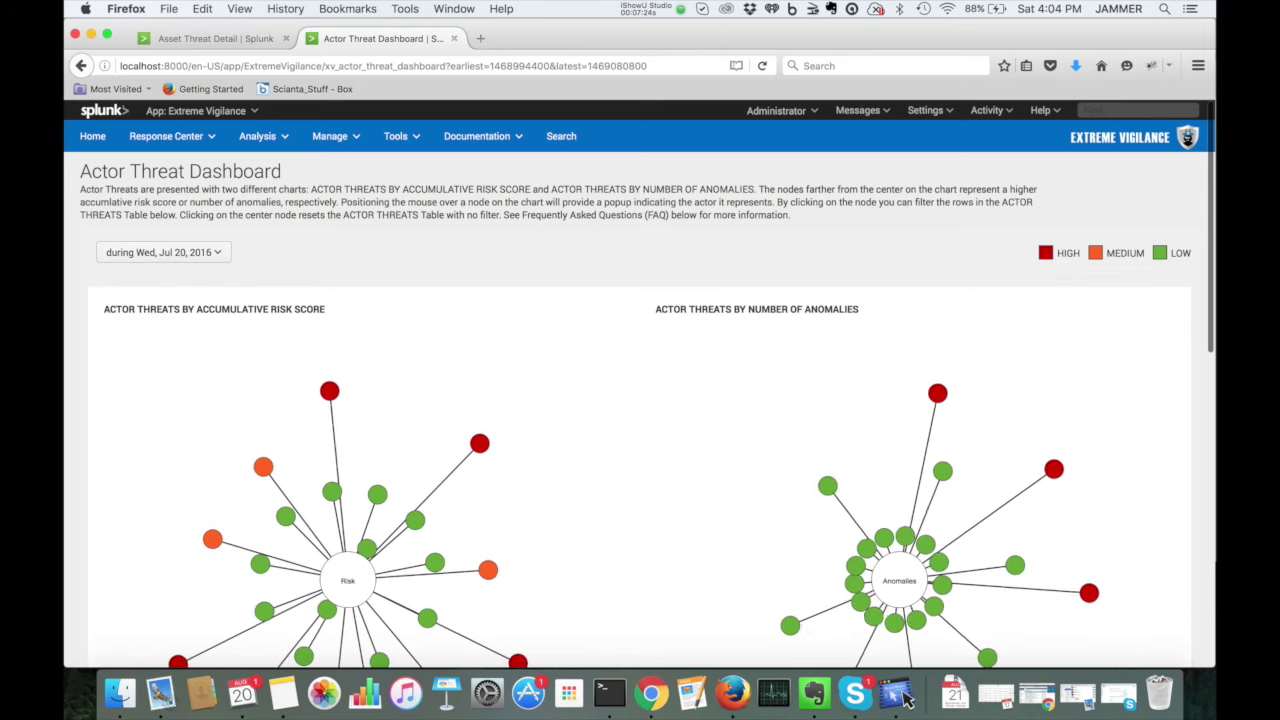
scroll(640, 400, "down", 3)
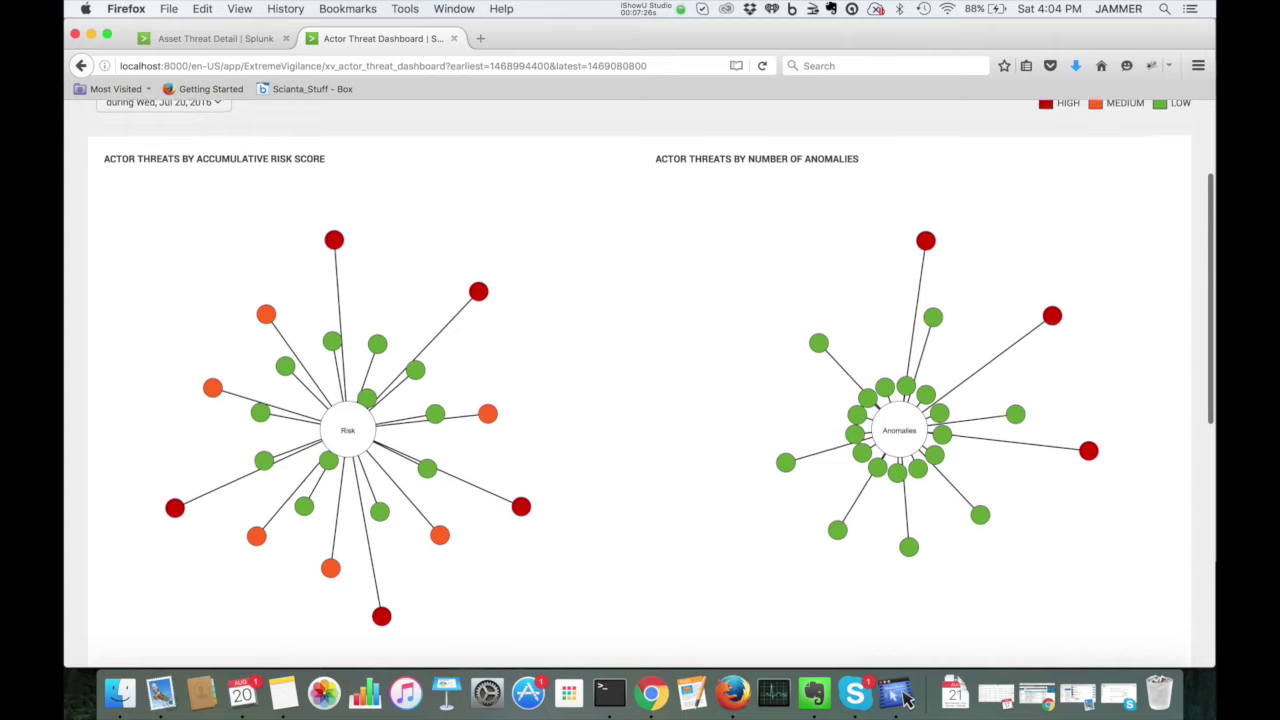
scroll(640, 400, "up", 2)
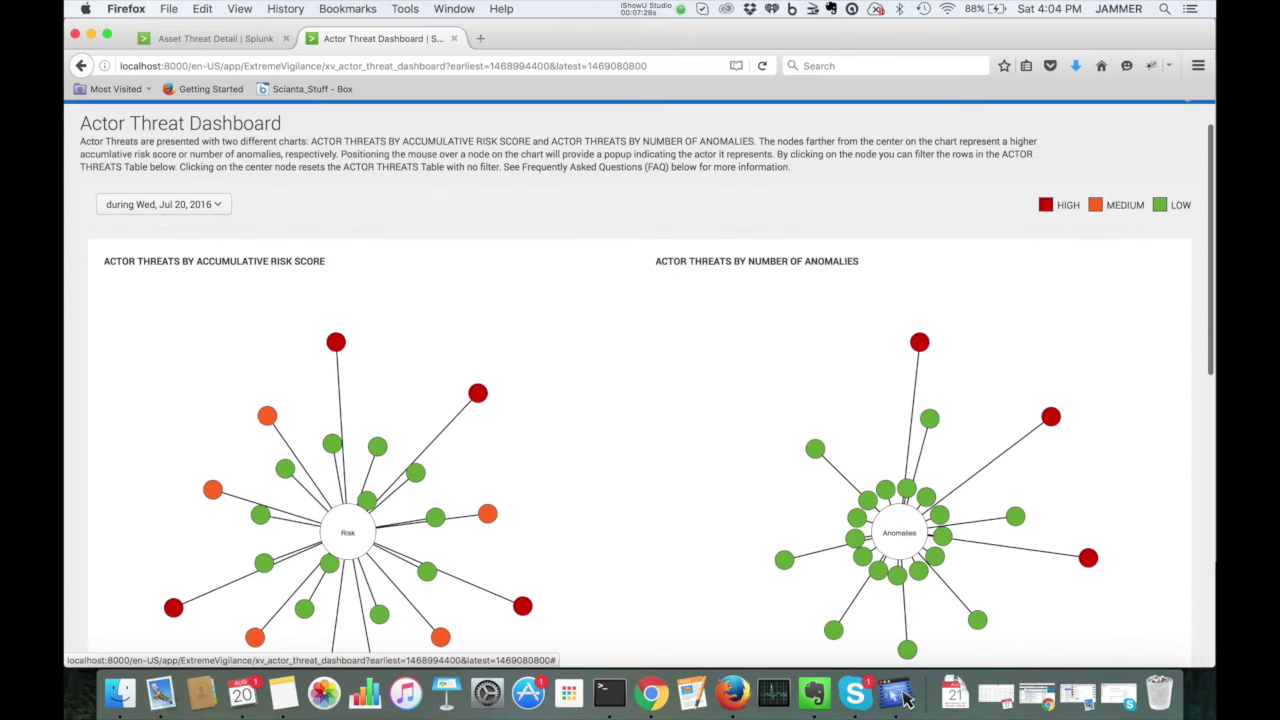
scroll(640, 400, "down", 1)
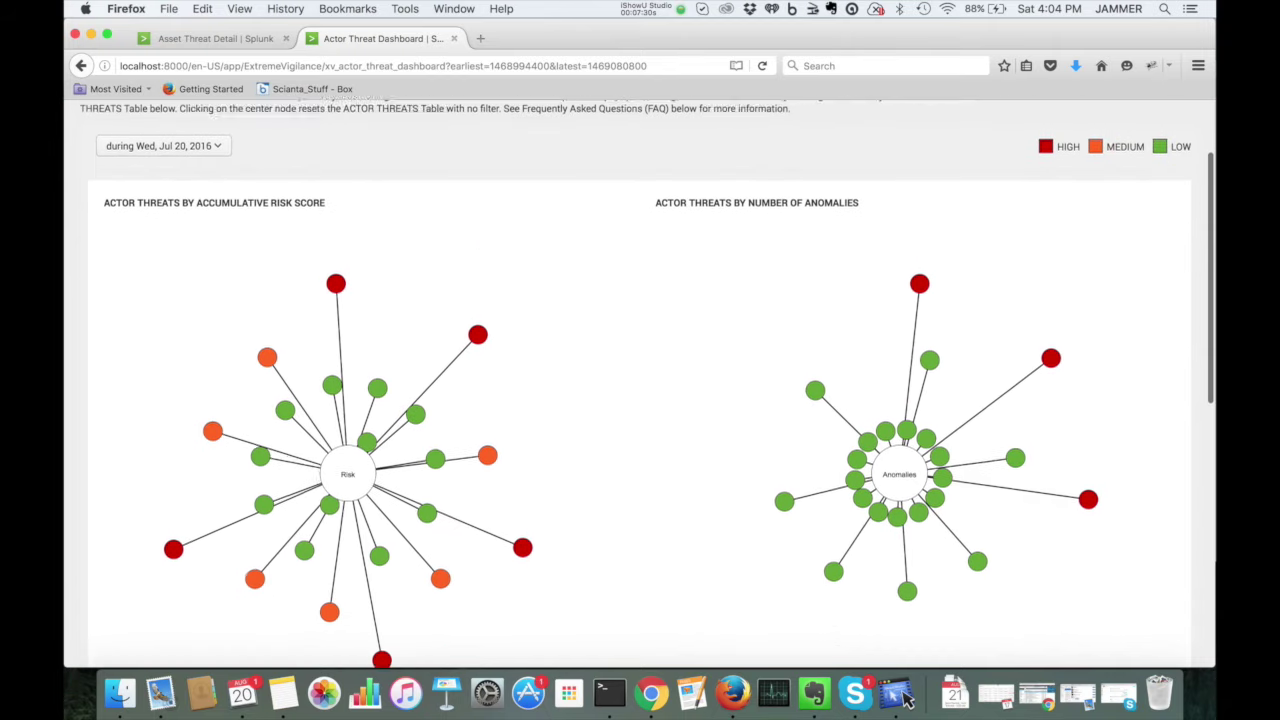
scroll(640, 400, "down", 8)
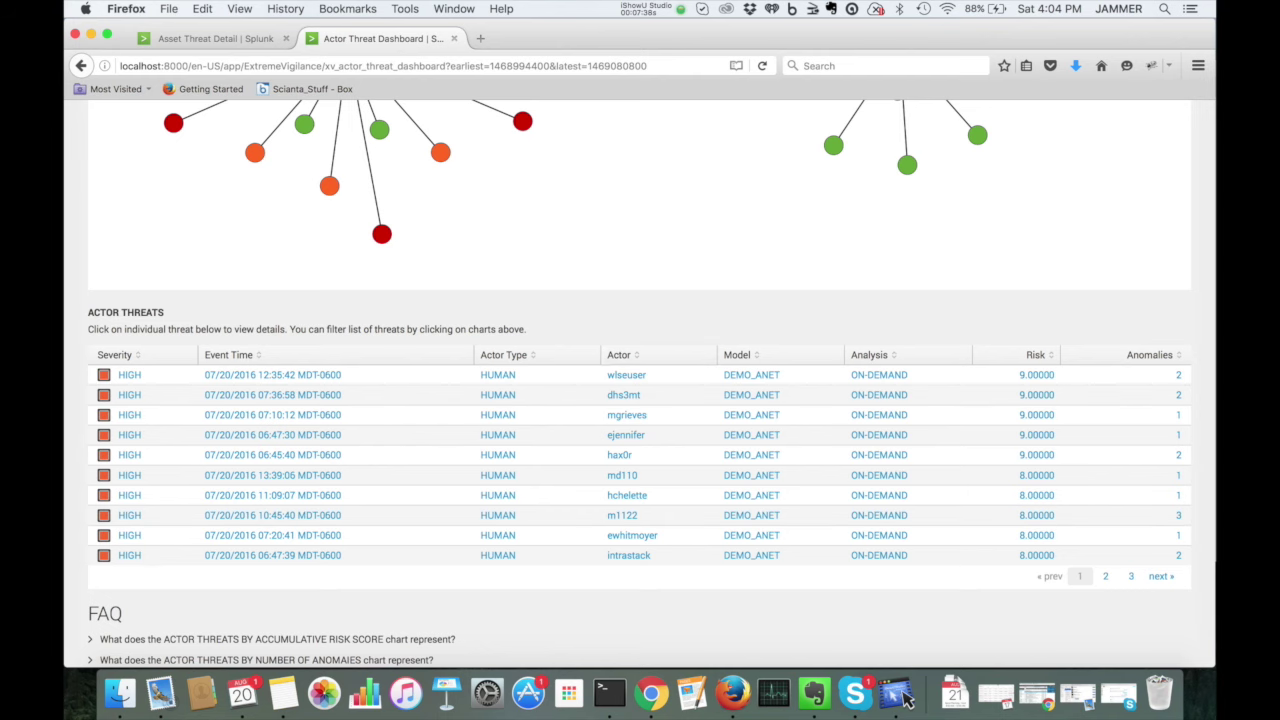
scroll(640, 400, "up", 2)
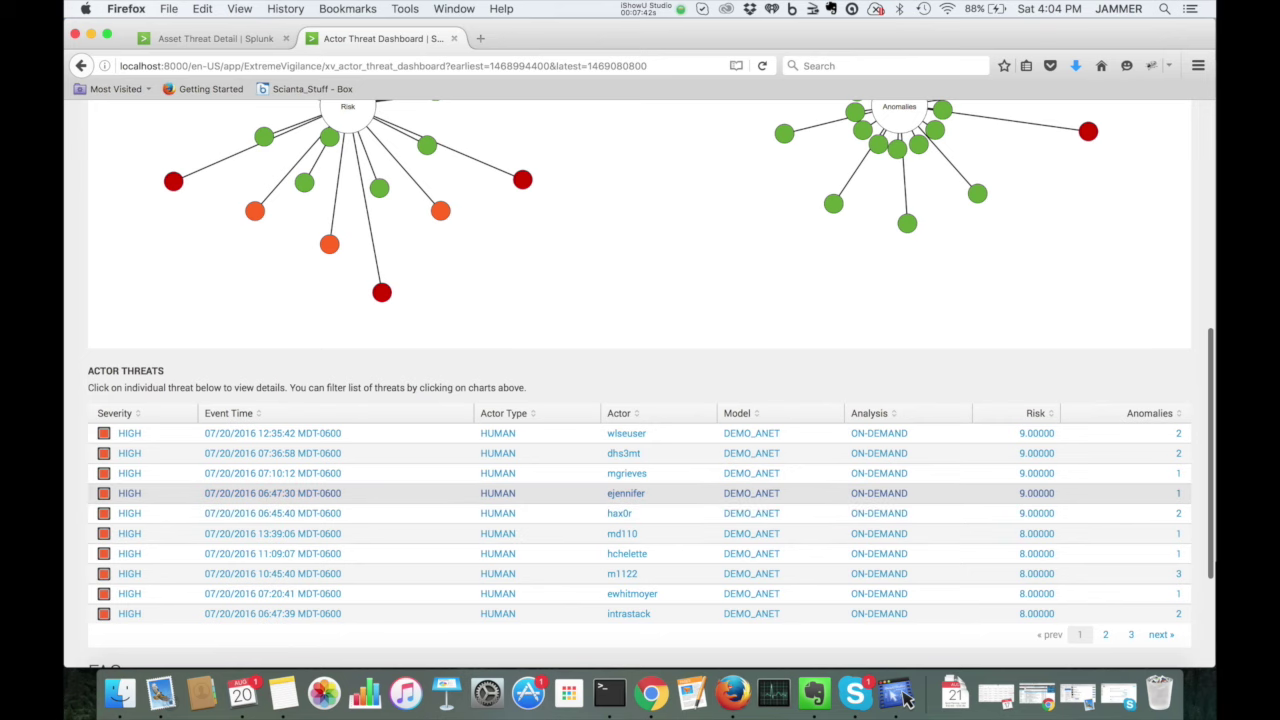
left_click(626, 493)
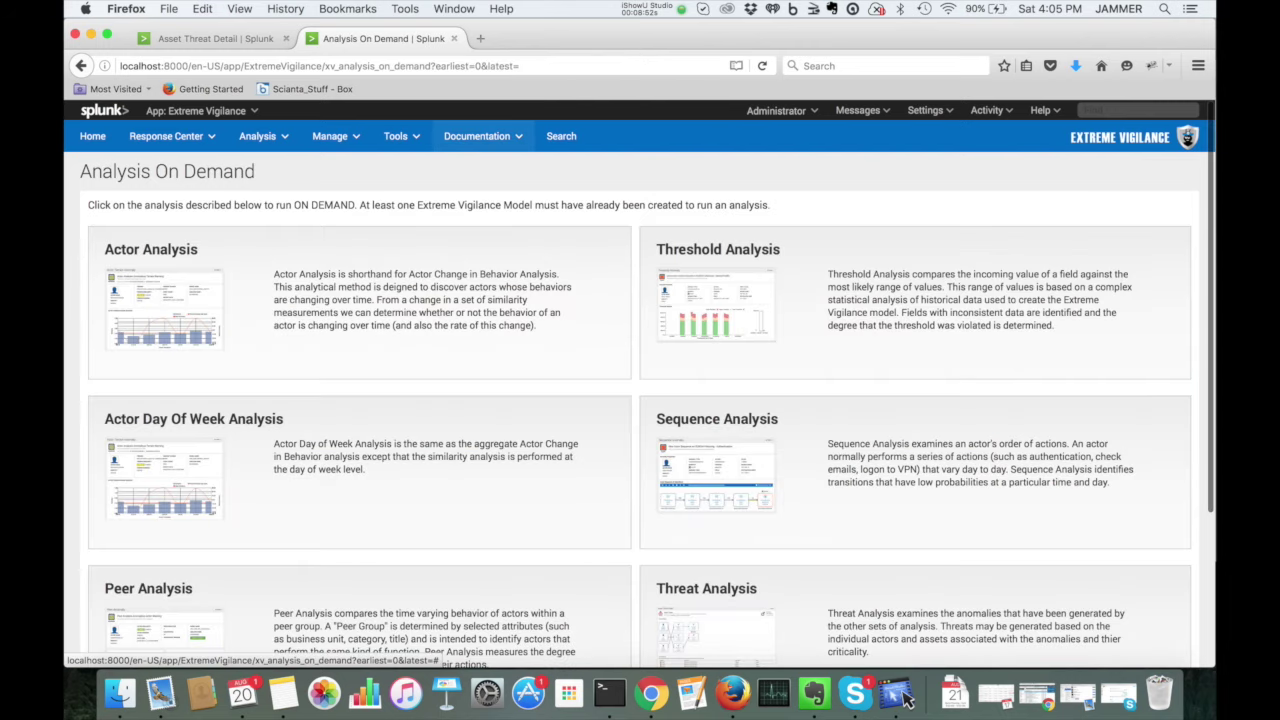
- Open the On-Demand Analysis page of the Getting Started documentation
left_click(477, 136)
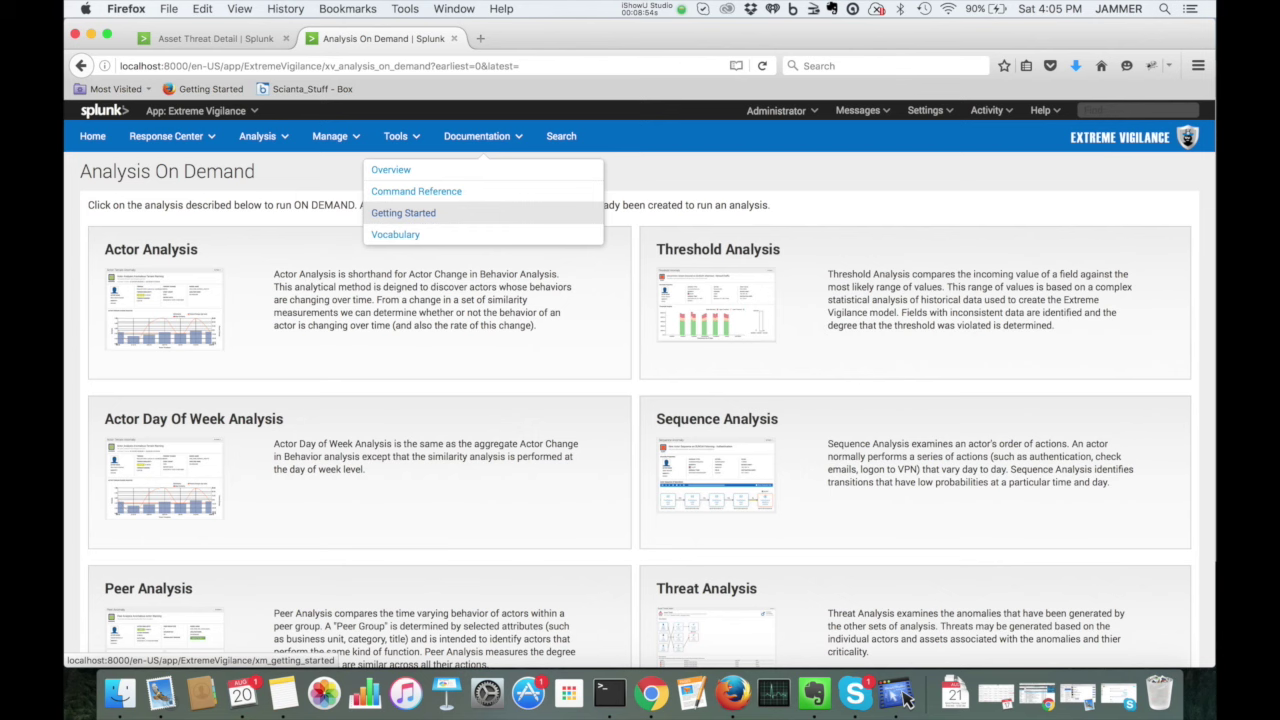
left_click(403, 213)
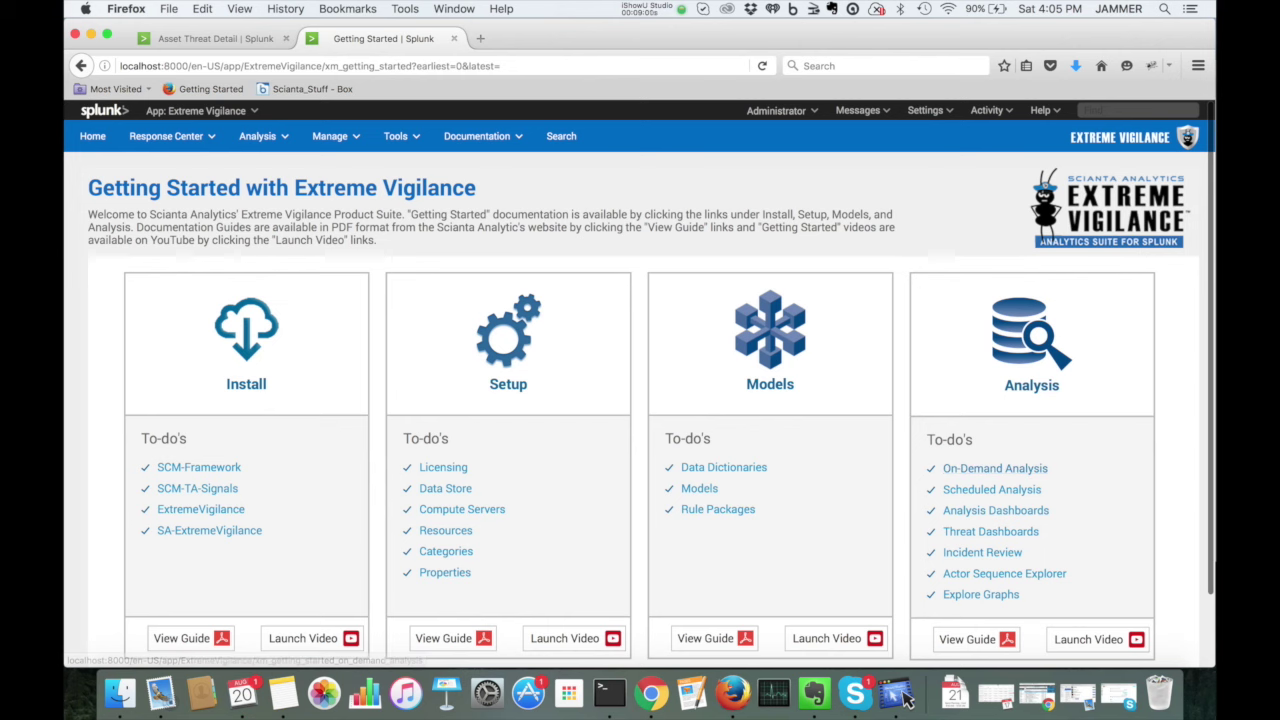
left_click(995, 468)
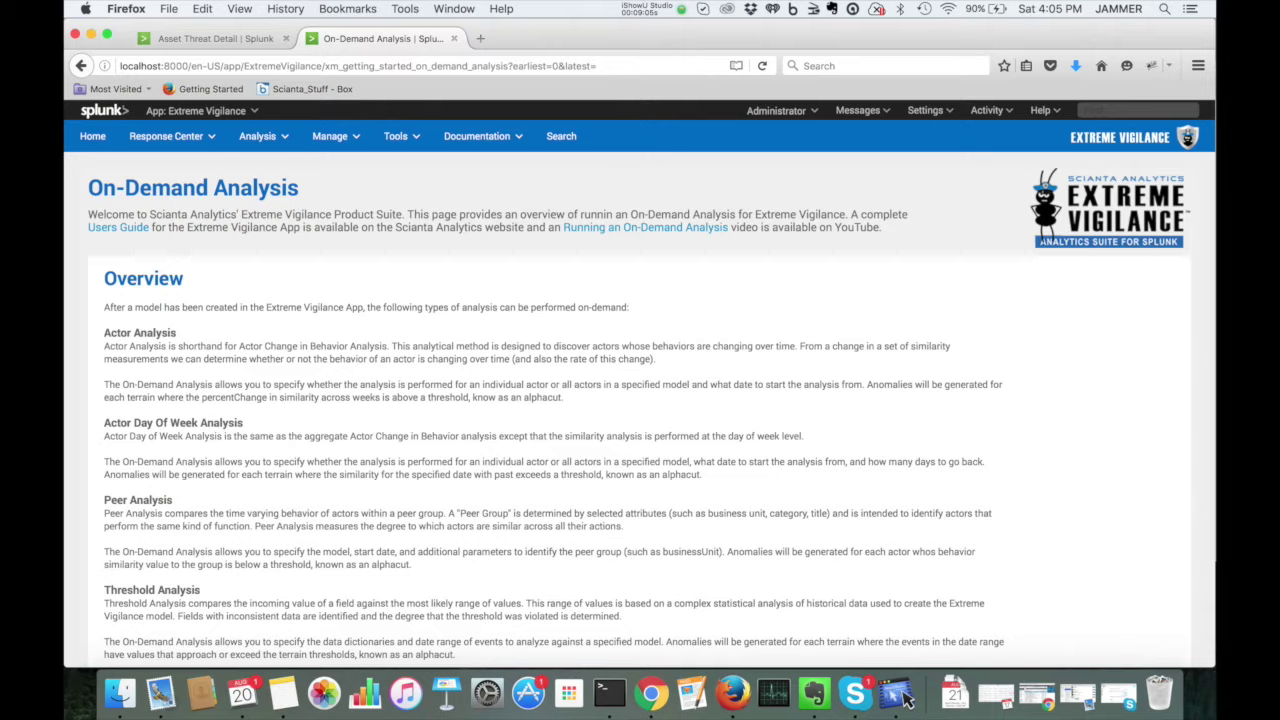
- Skim the guide's overview and its sections on threshold, sequence, threat, actor and peer analyses, and return to the beginning of the page
key("Down")
key("Down")
key("Down")
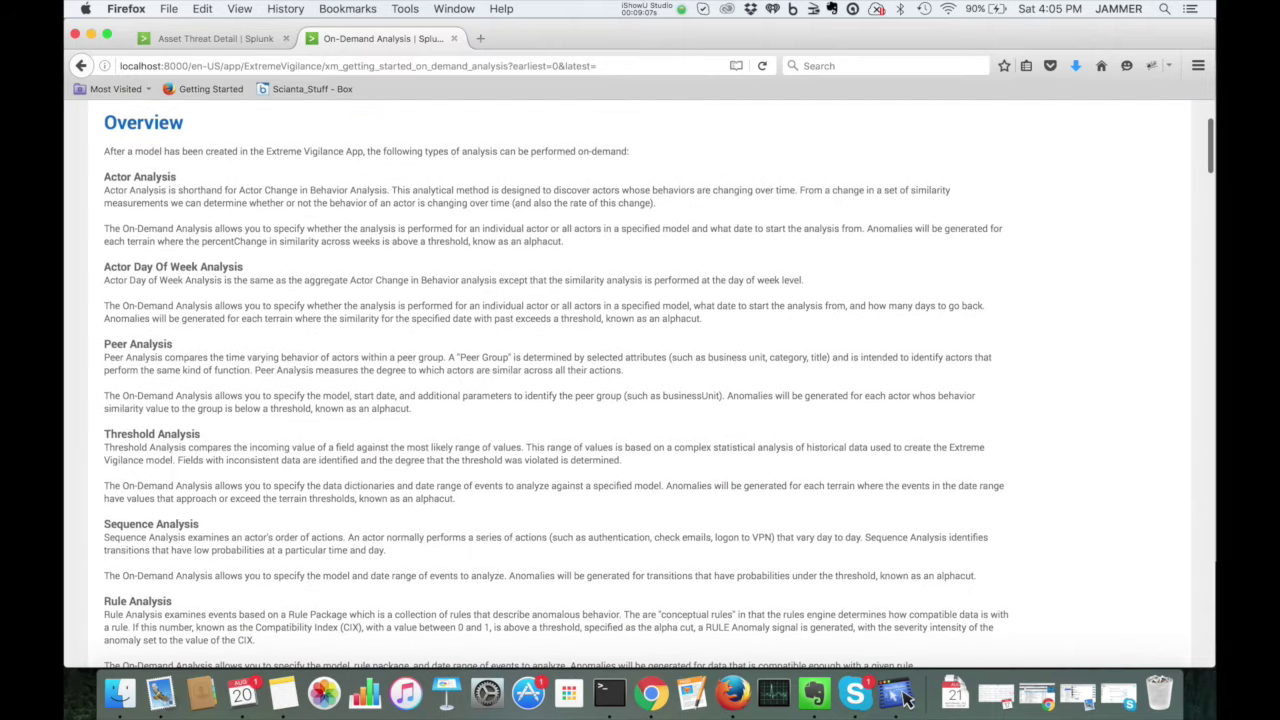
key("Down")
key("Down")
key("Down")
key("Down")
key("Down")
key("Down")
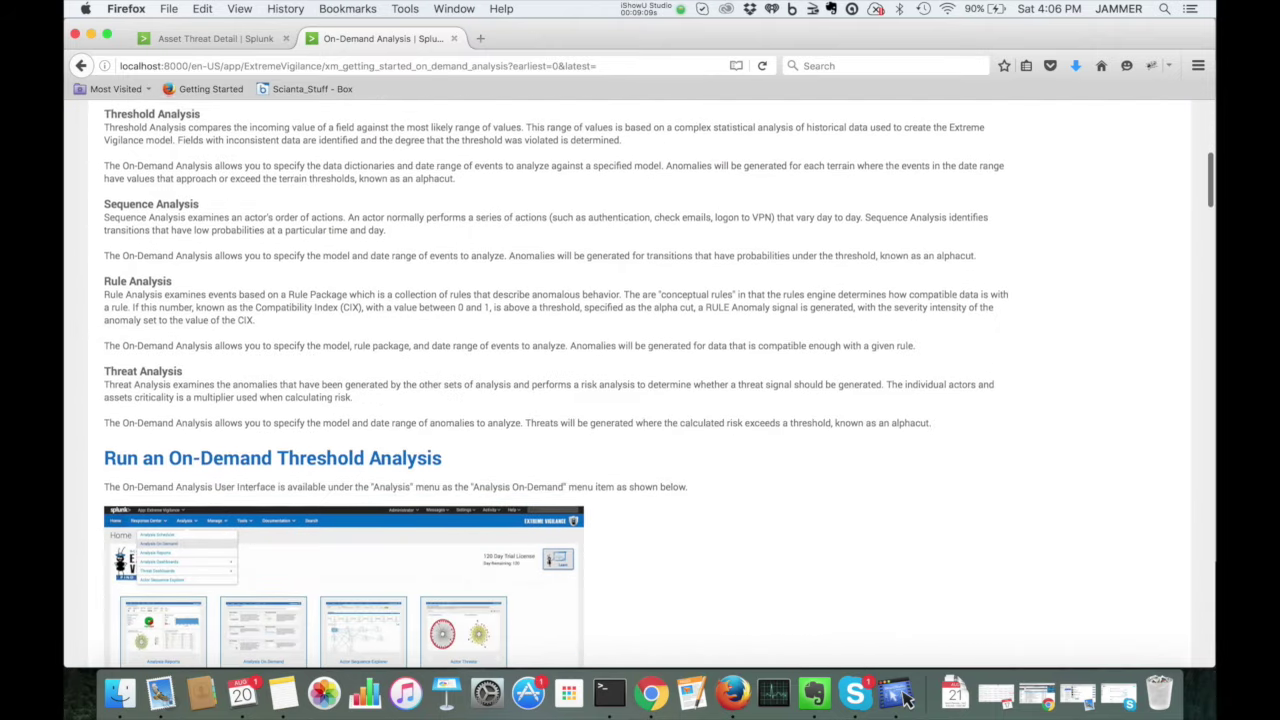
key("Down")
key("Down")
key("Down")
key("Down")
key("Down")
key("Down")
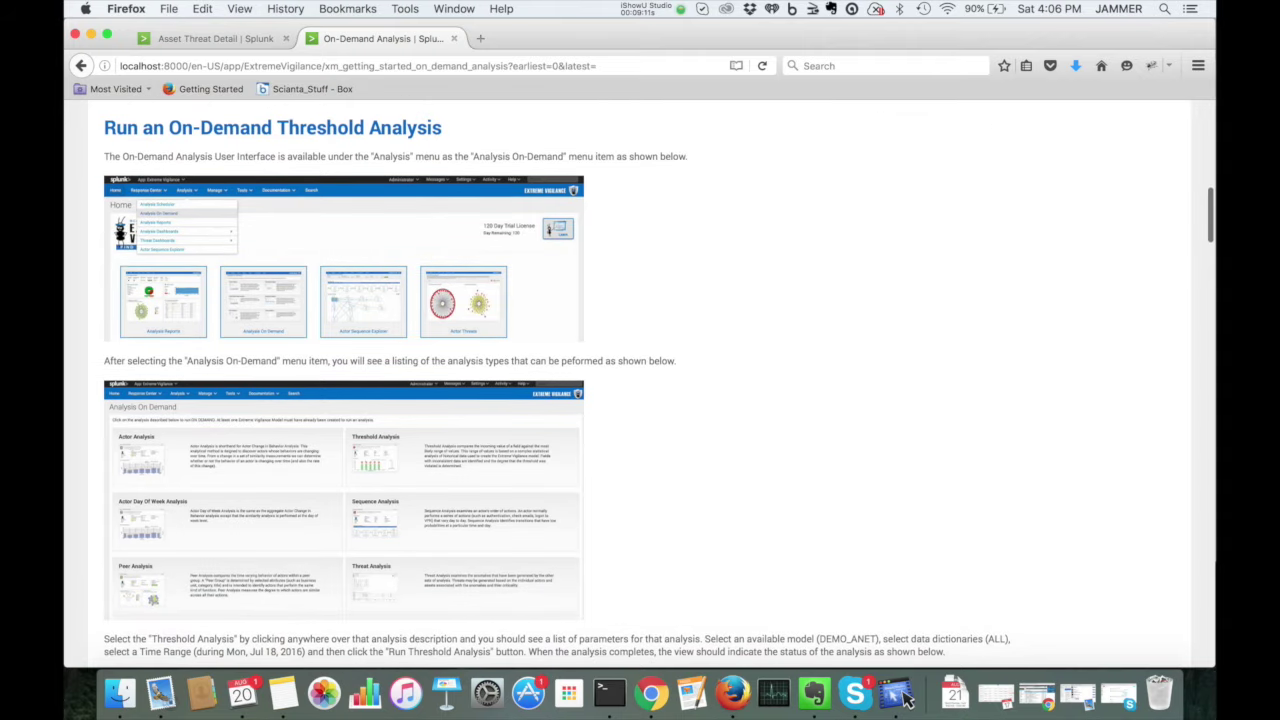
key("Down")
key("Down")
key("Up")
key("Up")
key("Down")
key("Down")
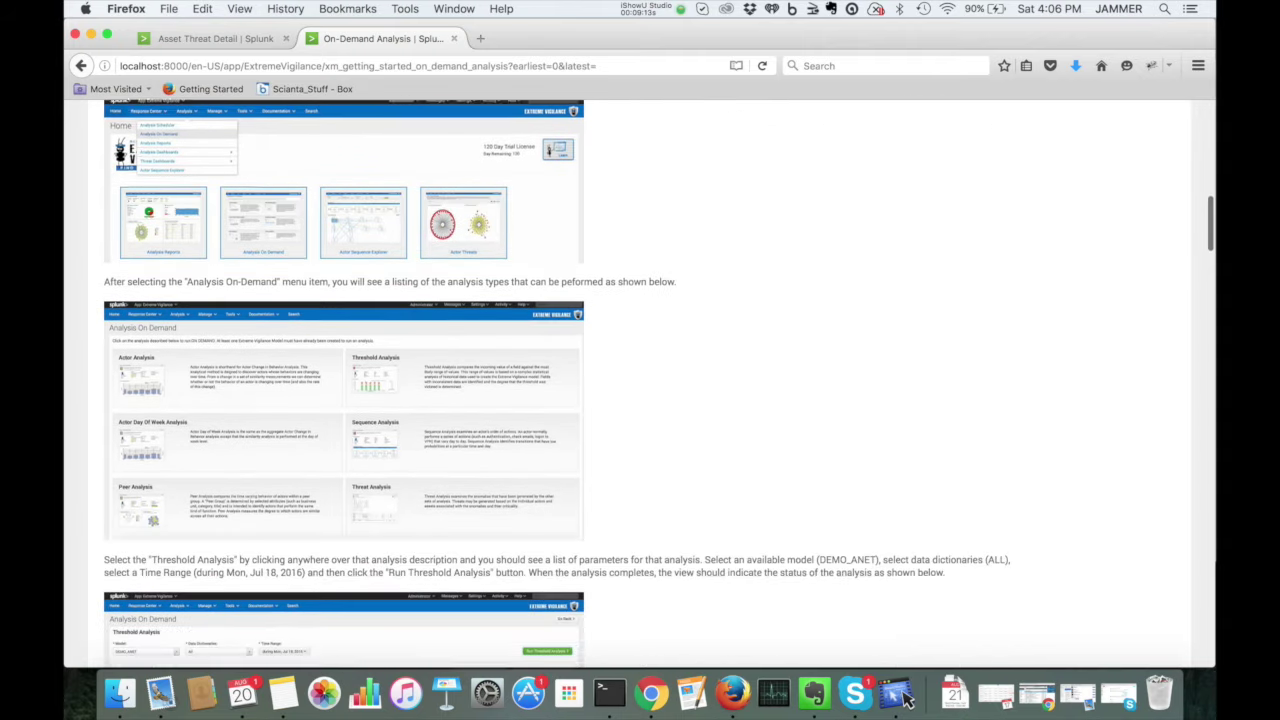
key("Down")
key("Down")
key("Down")
key("Down")
key("Down")
key("Down")
key("Down")
key("Down")
key("Down")
key("Down")
key("Down")
key("Down")
key("Down")
key("Down")
key("Down")
key("Down")
key("Down")
key("Down")
key("Down")
key("Down")
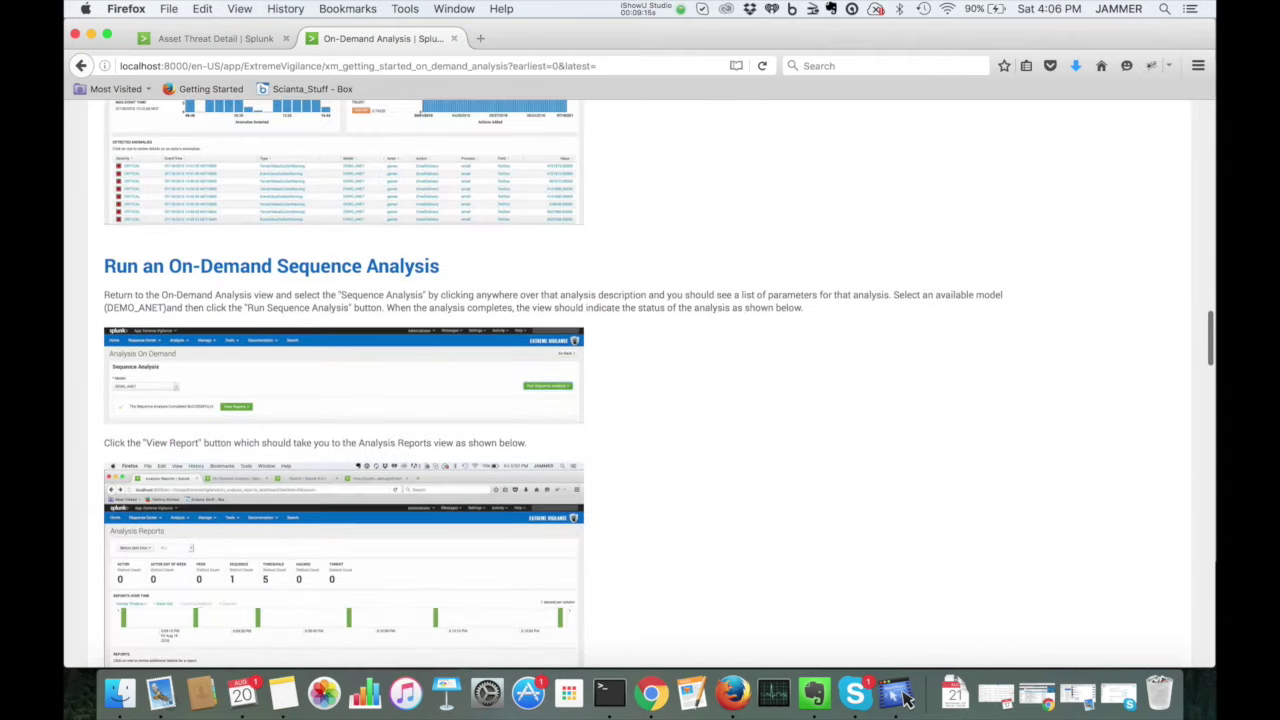
key("Down")
key("Down")
key("Down")
key("Down")
key("Down")
key("Down")
key("Down")
key("Down")
key("Down")
key("Down")
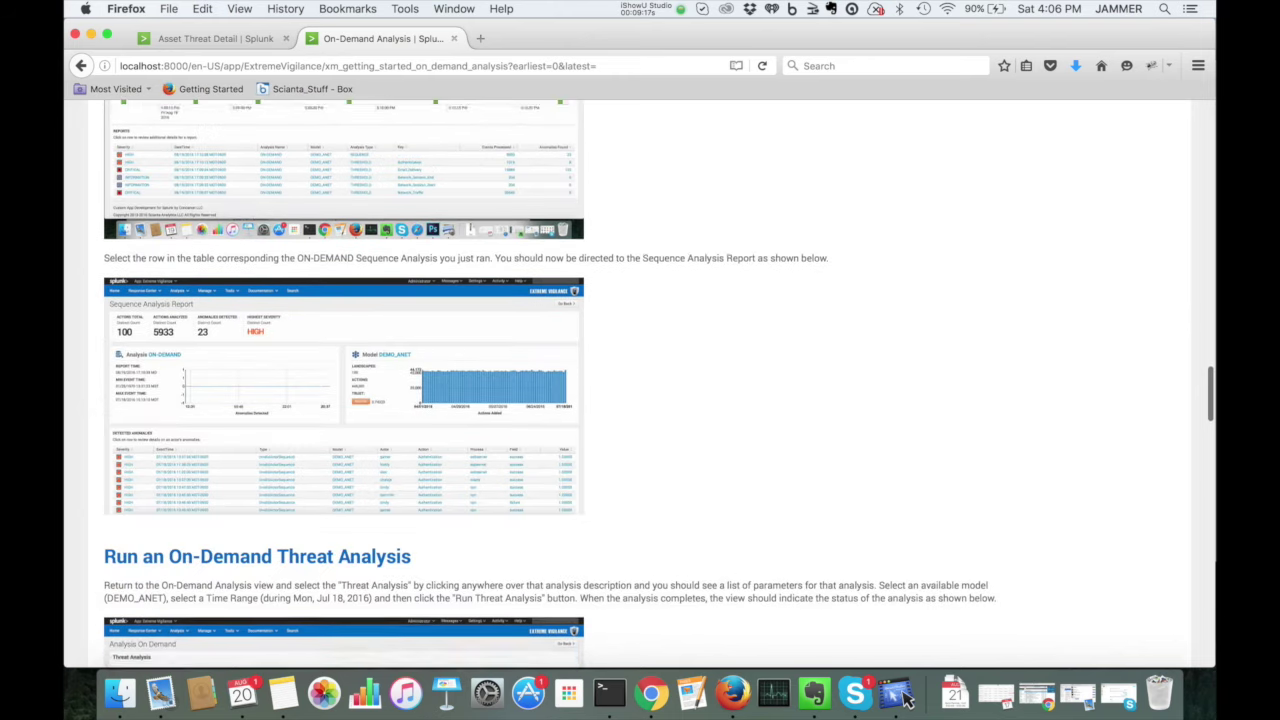
key("Down")
key("Down")
key("Down")
key("Down")
key("Down")
key("Down")
key("Down")
key("Down")
key("Down")
key("Down")
key("Down")
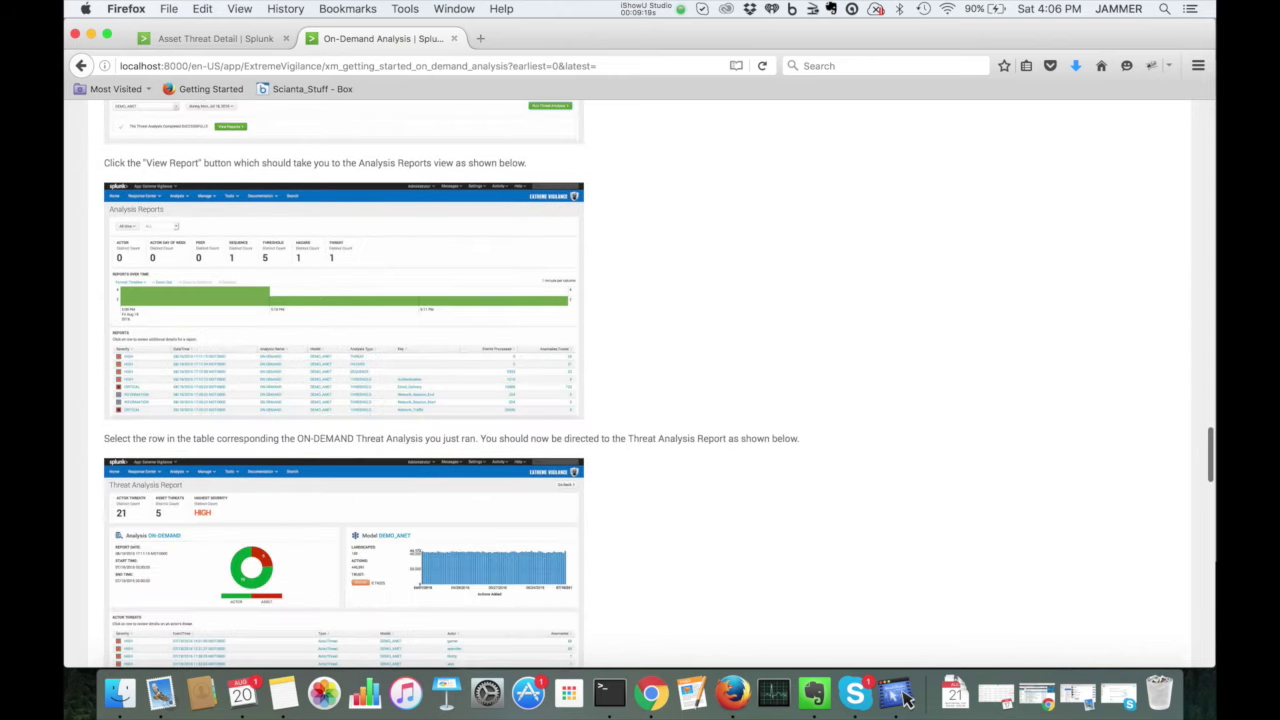
key("Down")
key("Down")
key("Down")
key("Down")
key("Down")
key("Down")
key("Down")
key("Down")
key("Down")
key("Down")
key("Down")
key("Down")
key("Down")
key("Down")
key("Down")
key("Down")
key("Down")
key("Down")
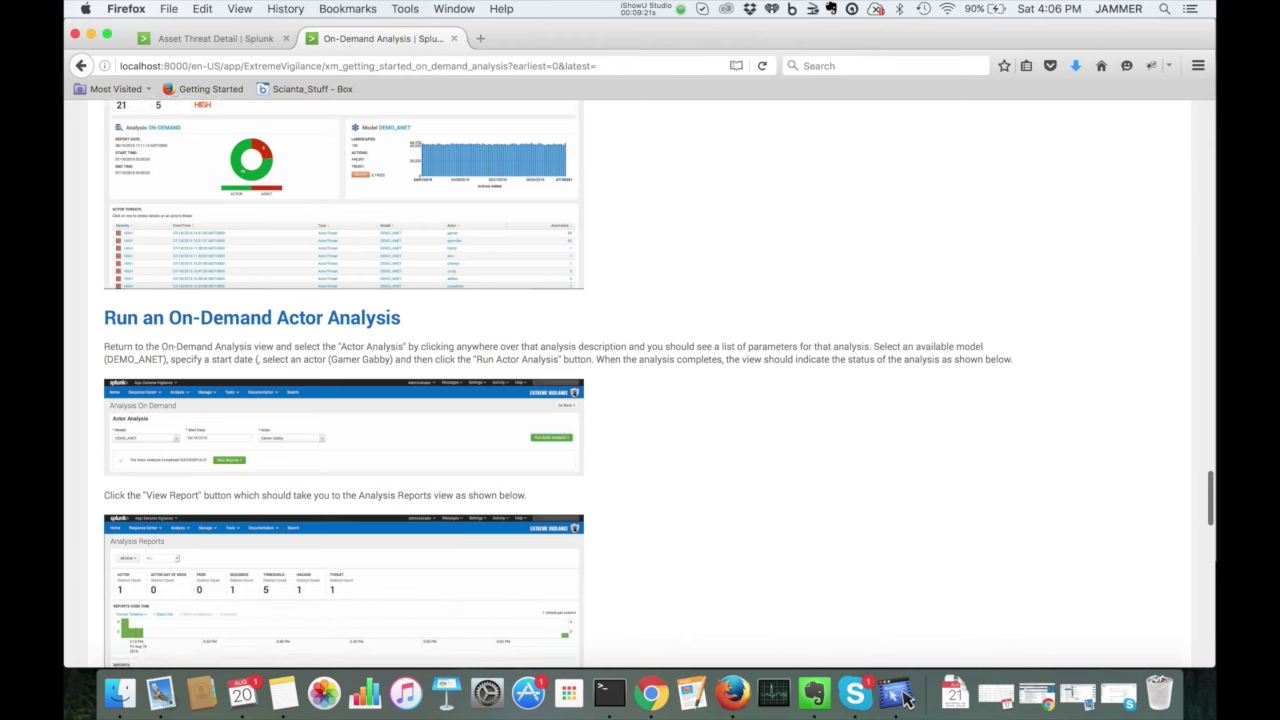
key("Down")
key("Down")
key("Down")
key("Down")
key("Down")
key("Down")
key("Down")
key("Down")
key("Down")
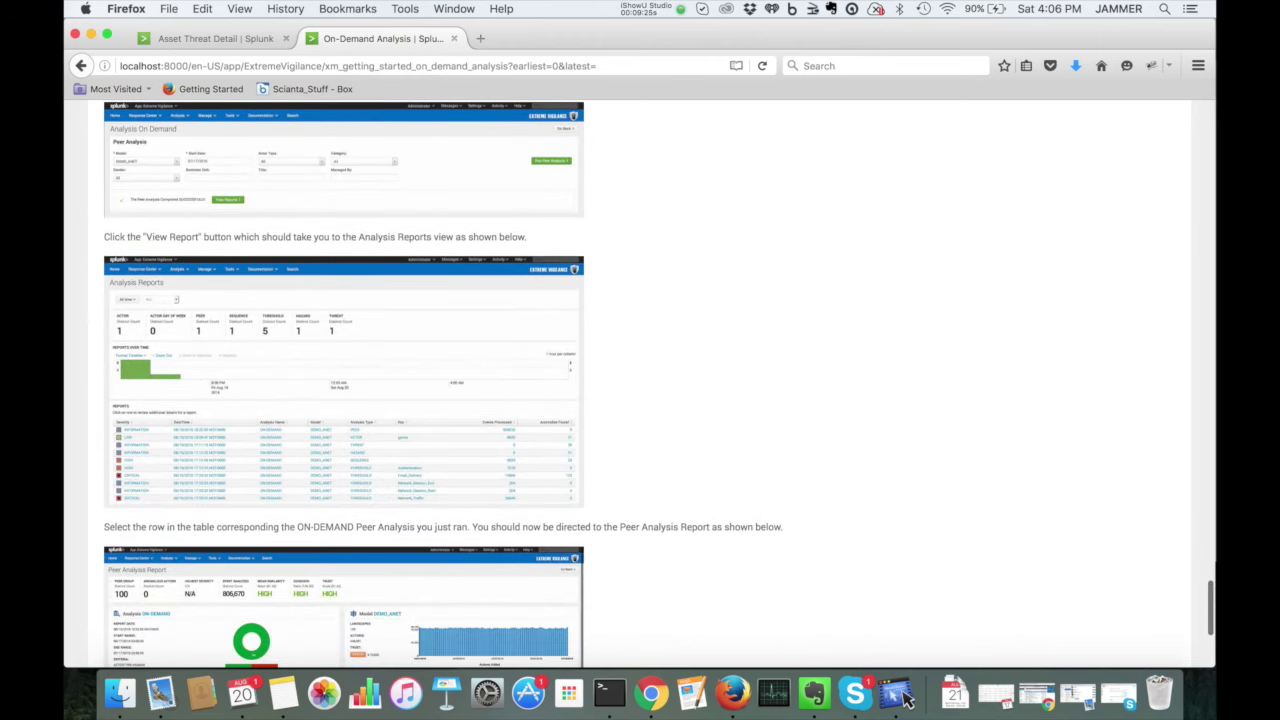
key("Up")
key("Up")
key("Up")
key("Up")
key("Up")
key("Up")
key("Up")
key("Up")
key("Up")
key("Up")
key("Up")
key("Up")
key("Up")
key("Up")
key("Up")
key("Up")
key("Up")
key("Up")
key("Up")
key("Up")
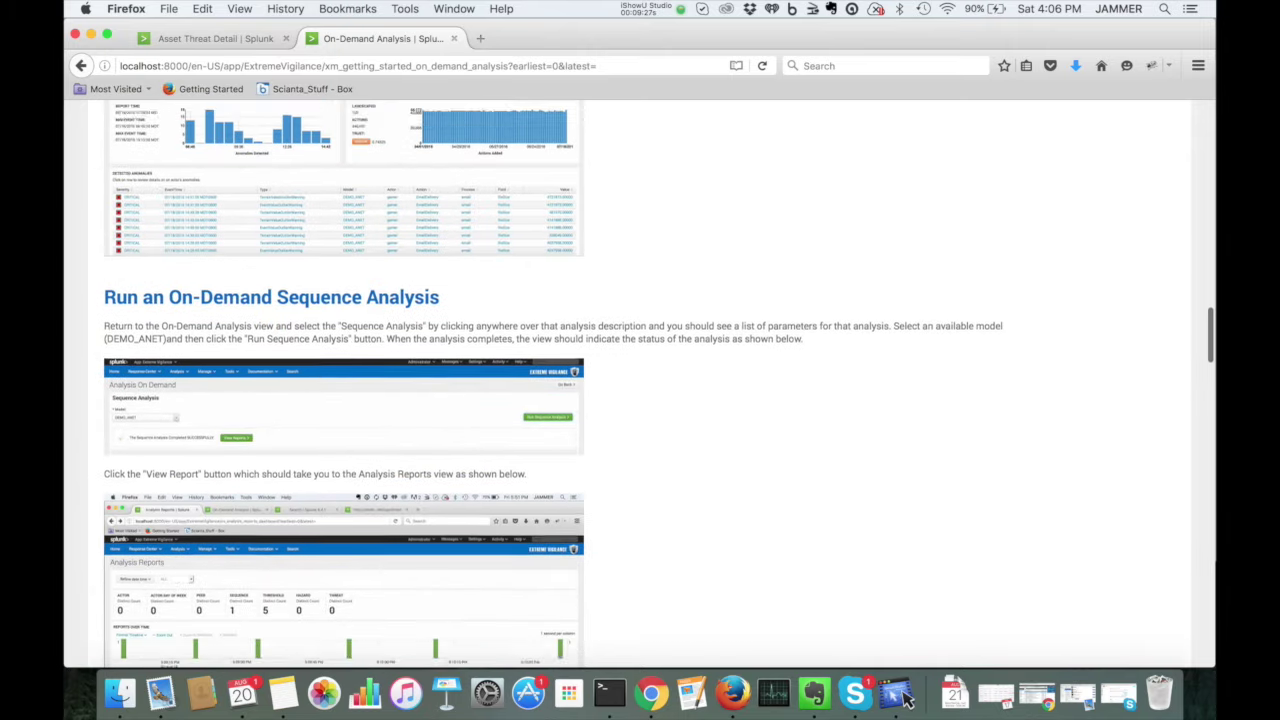
key("Up")
key("Up")
key("Up")
key("Up")
key("Up")
key("Up")
key("Up")
key("Up")
key("Up")
key("Up")
key("Up")
key("Up")
key("Up")
key("Up")
key("Up")
key("Up")
key("Up")
key("Up")
key("Up")
key("Up")
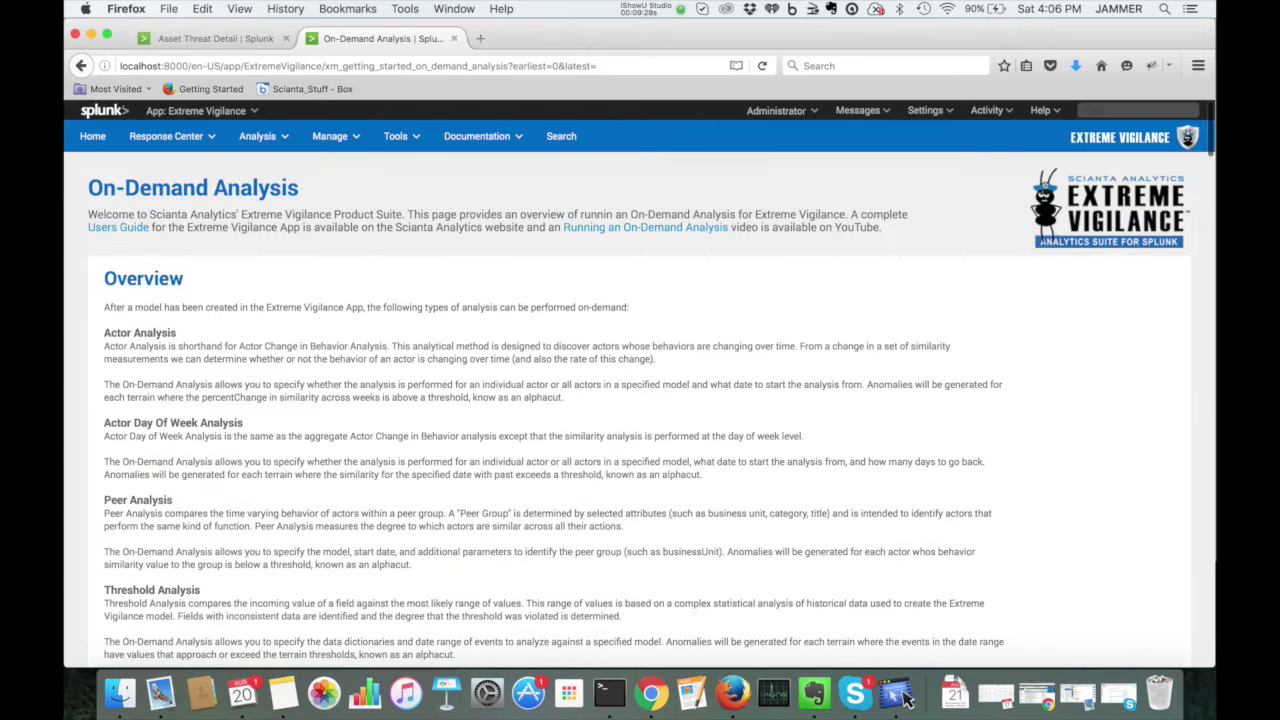